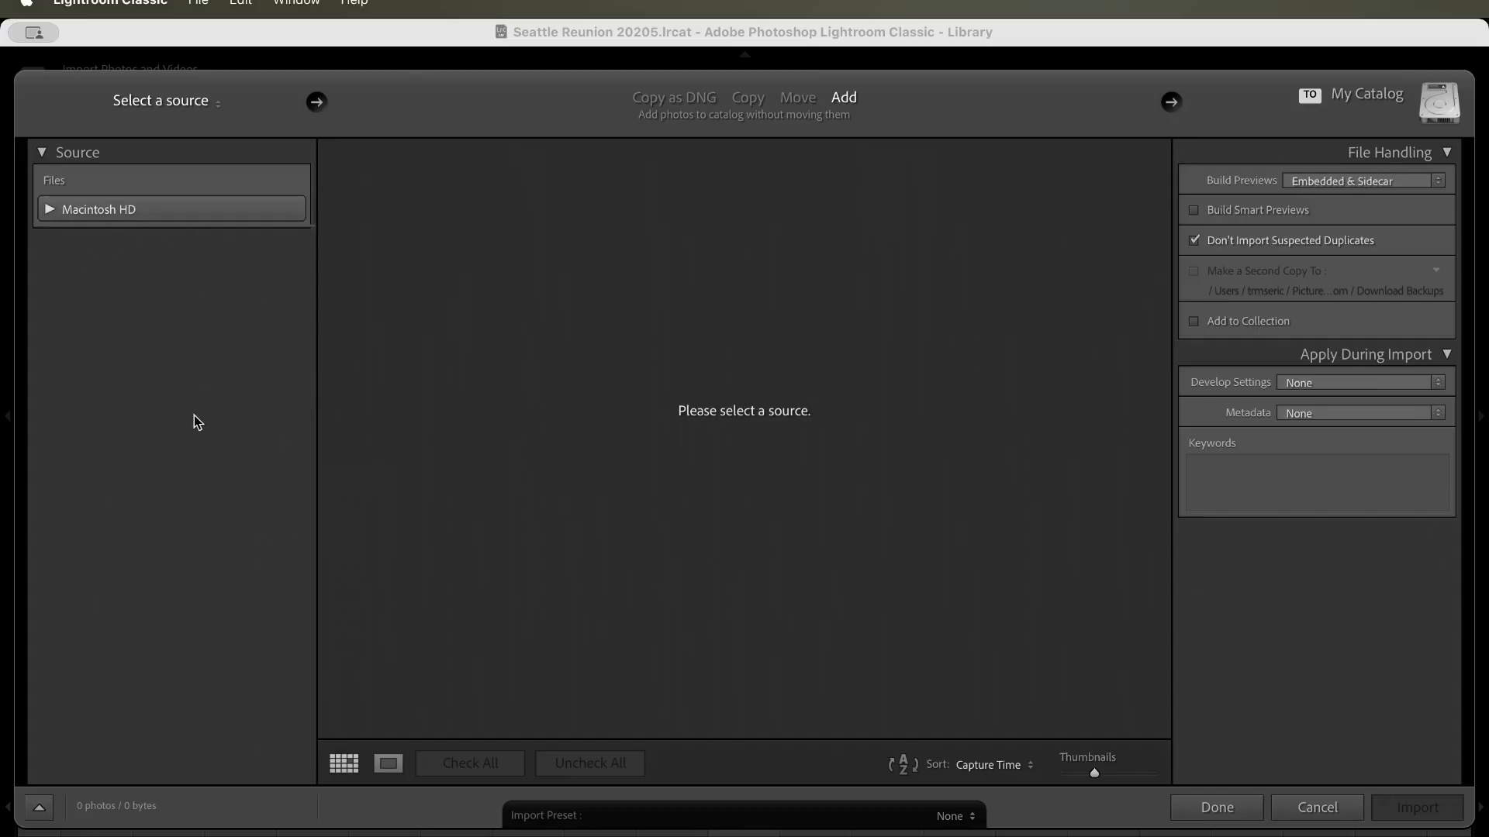
- Reopen the photo import dialog, set the import method to Copy, and close it with the settings kept
{"action": "left_click", "coordinate": [1221, 811]}
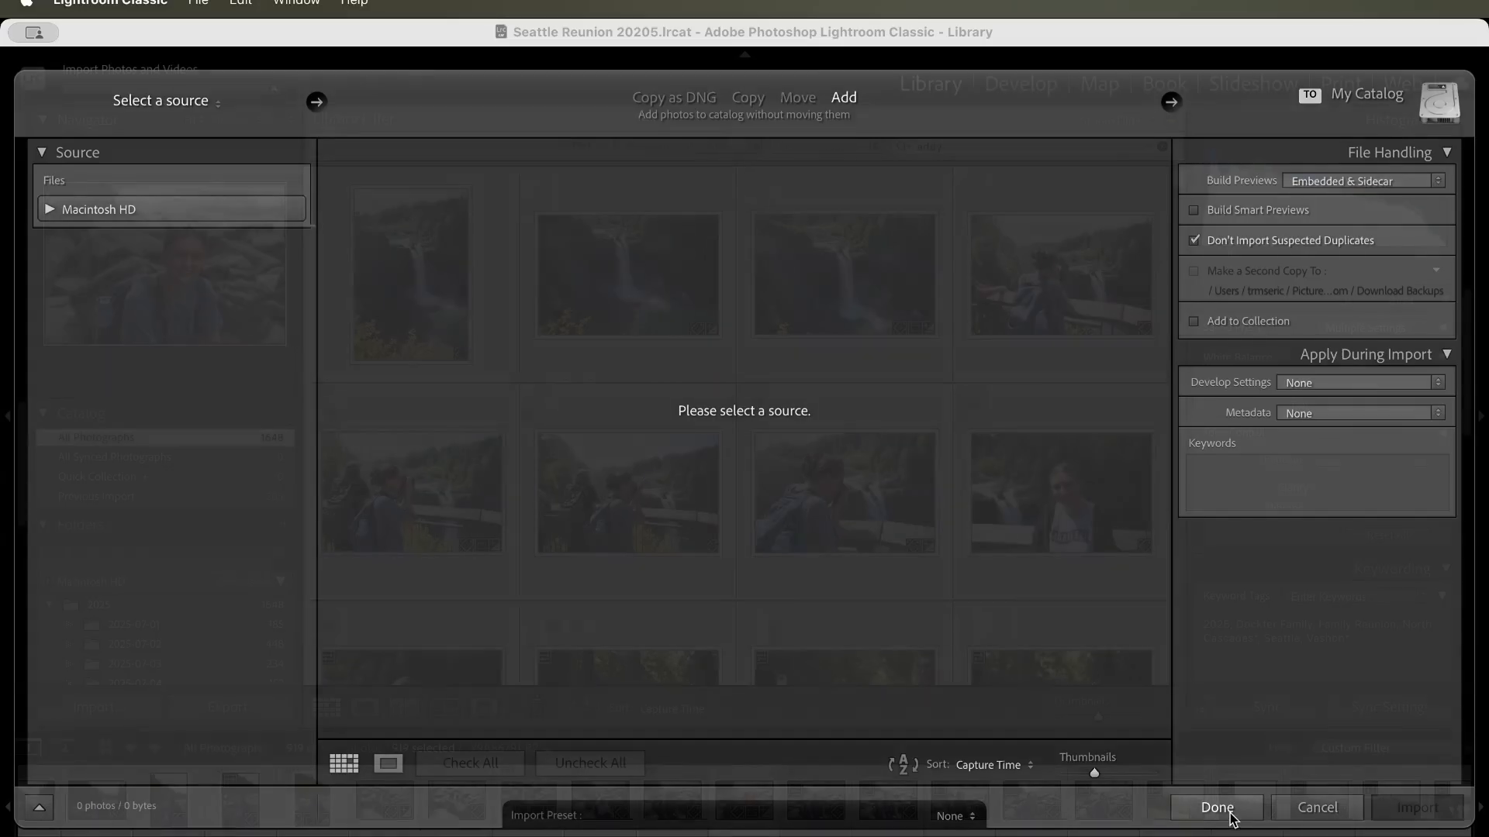
{"action": "left_click", "coordinate": [87, 709]}
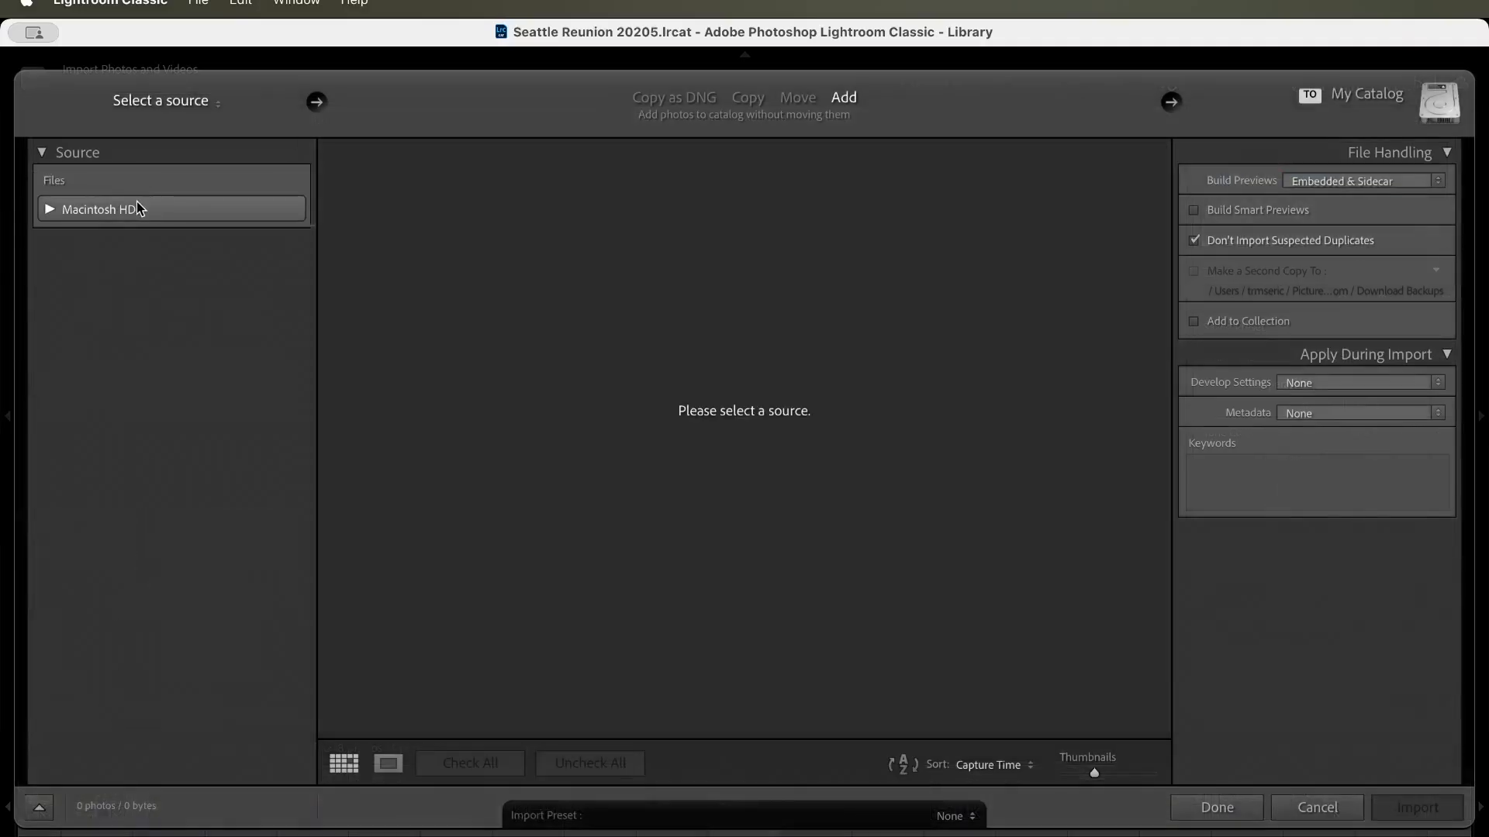
{"action": "left_click", "coordinate": [751, 99]}
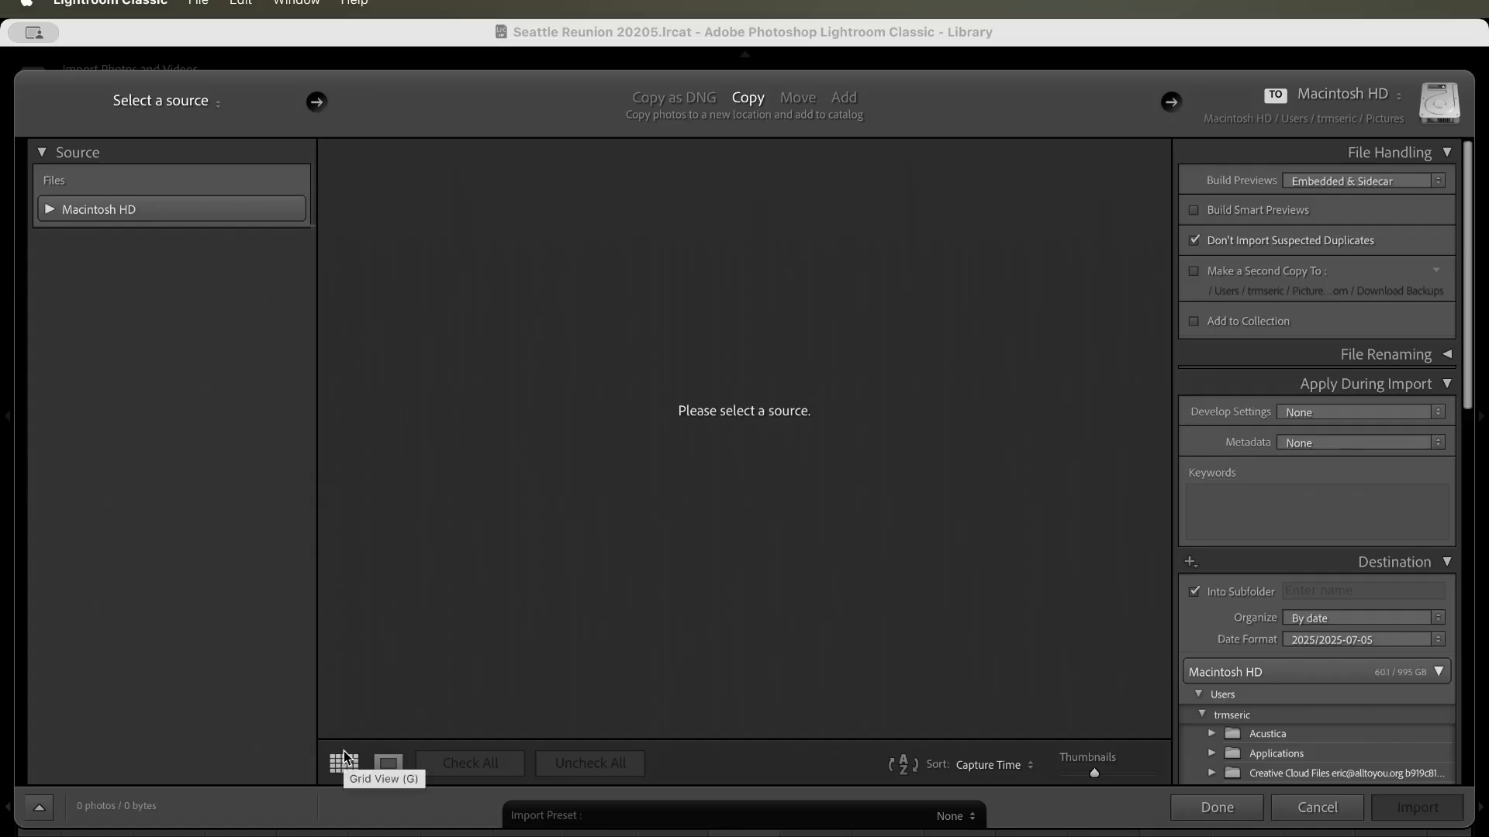
{"action": "left_click", "coordinate": [1184, 812]}
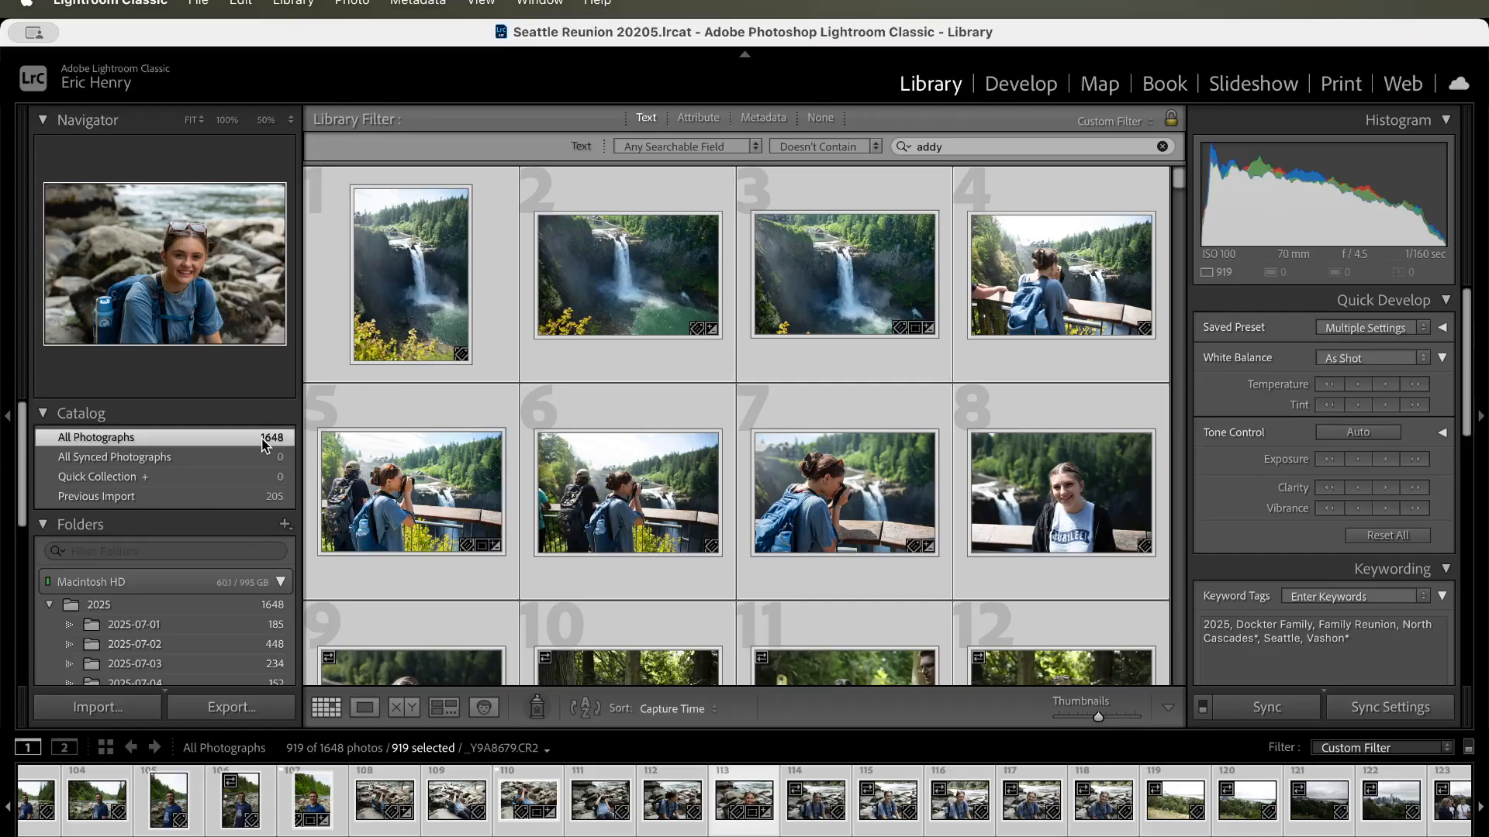
- Open the first waterfall photo of the grid in the Develop module and apply Auto tone adjustments
{"action": "mouse_move", "coordinate": [772, 392]}
{"action": "scroll", "coordinate": [640, 469], "scroll_direction": "down", "scroll_amount": 5}
{"action": "scroll", "coordinate": [639, 469], "scroll_direction": "up", "scroll_amount": 5}
{"action": "left_click", "coordinate": [445, 276]}
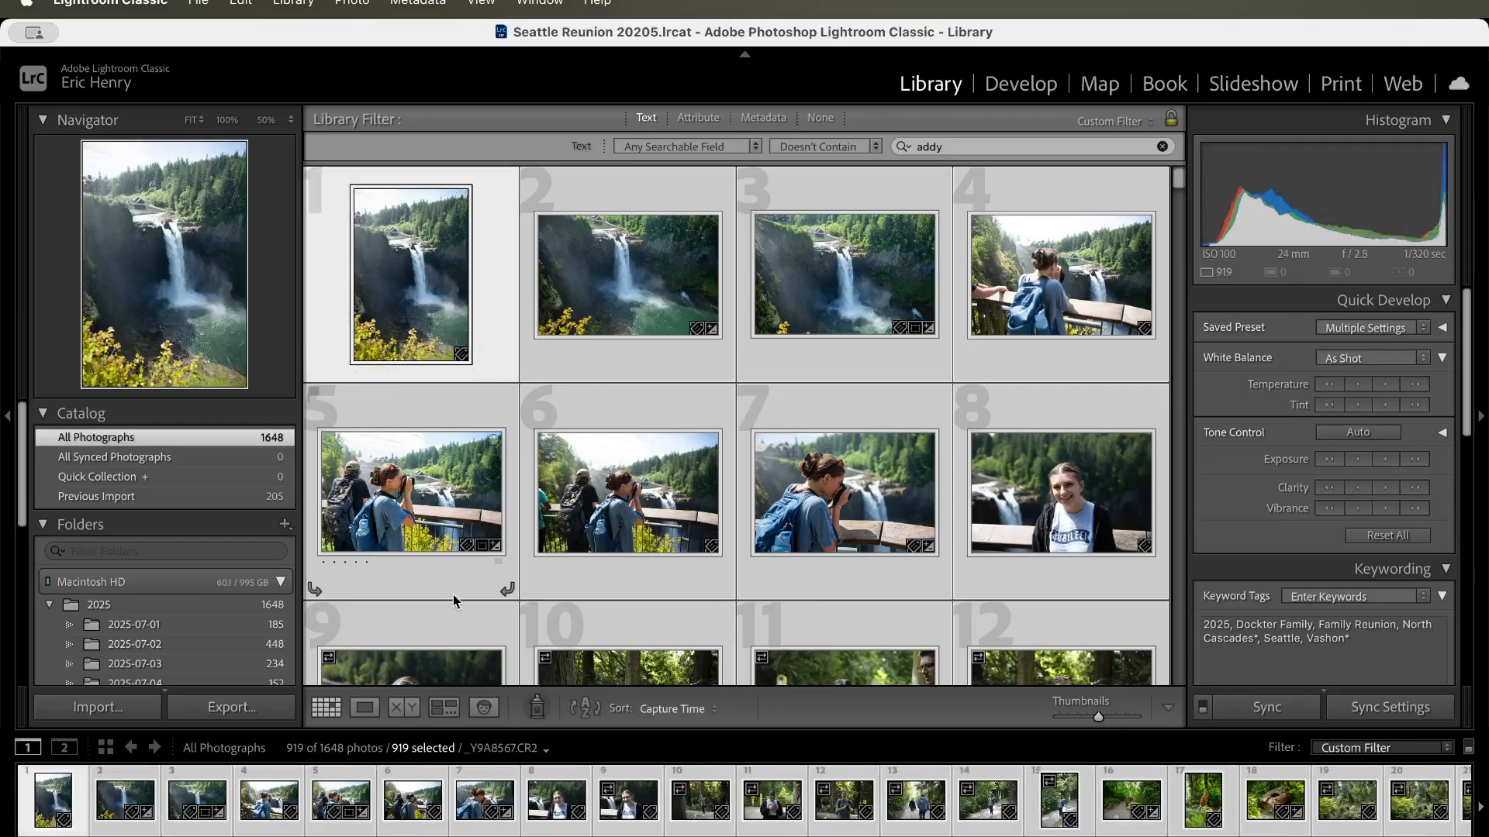
{"action": "left_click", "coordinate": [1026, 86]}
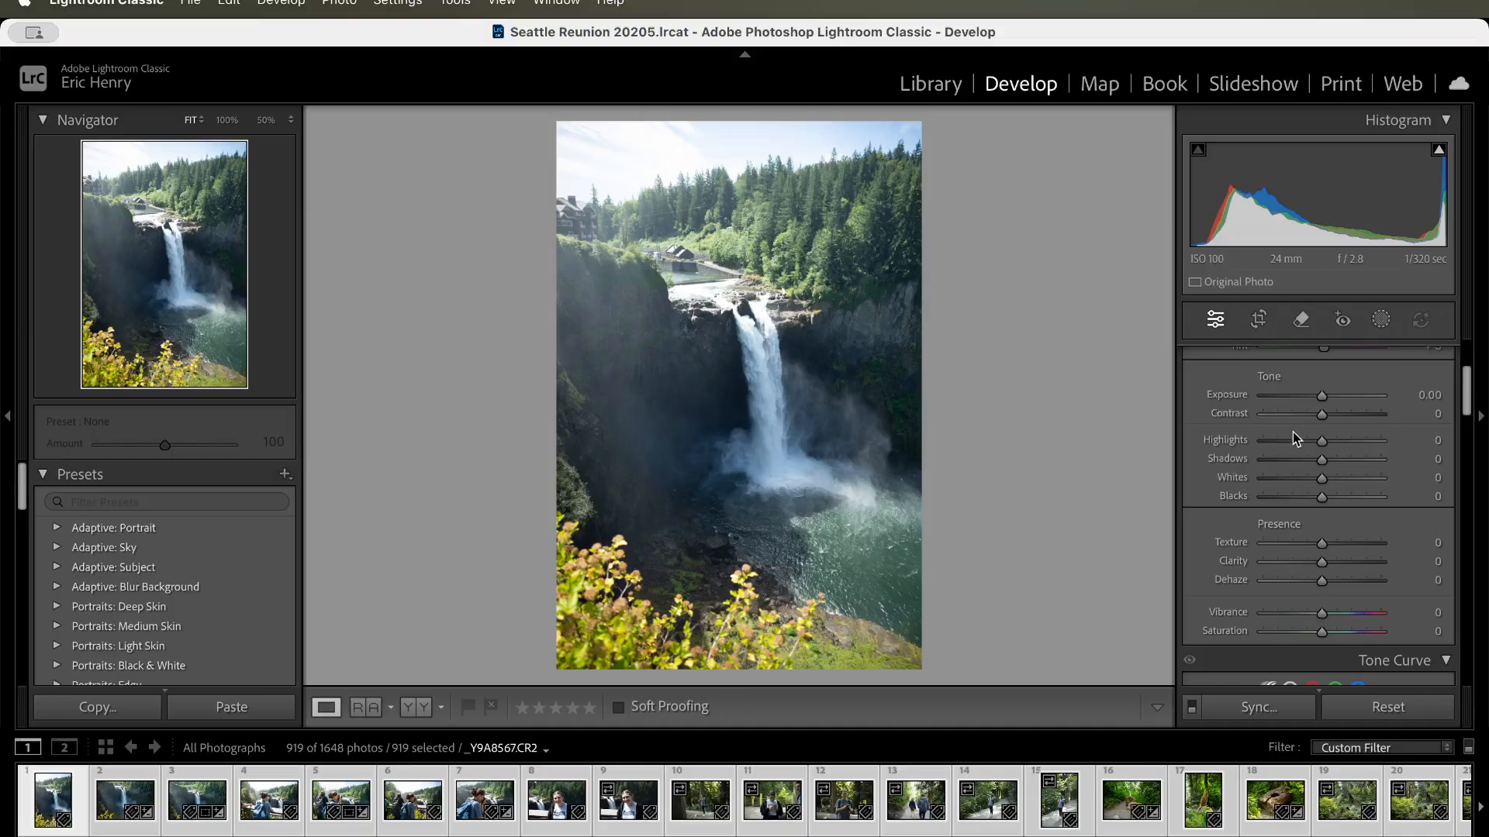
{"action": "scroll", "coordinate": [1292, 431], "scroll_direction": "up", "scroll_amount": 3}
{"action": "left_click", "coordinate": [1309, 385]}
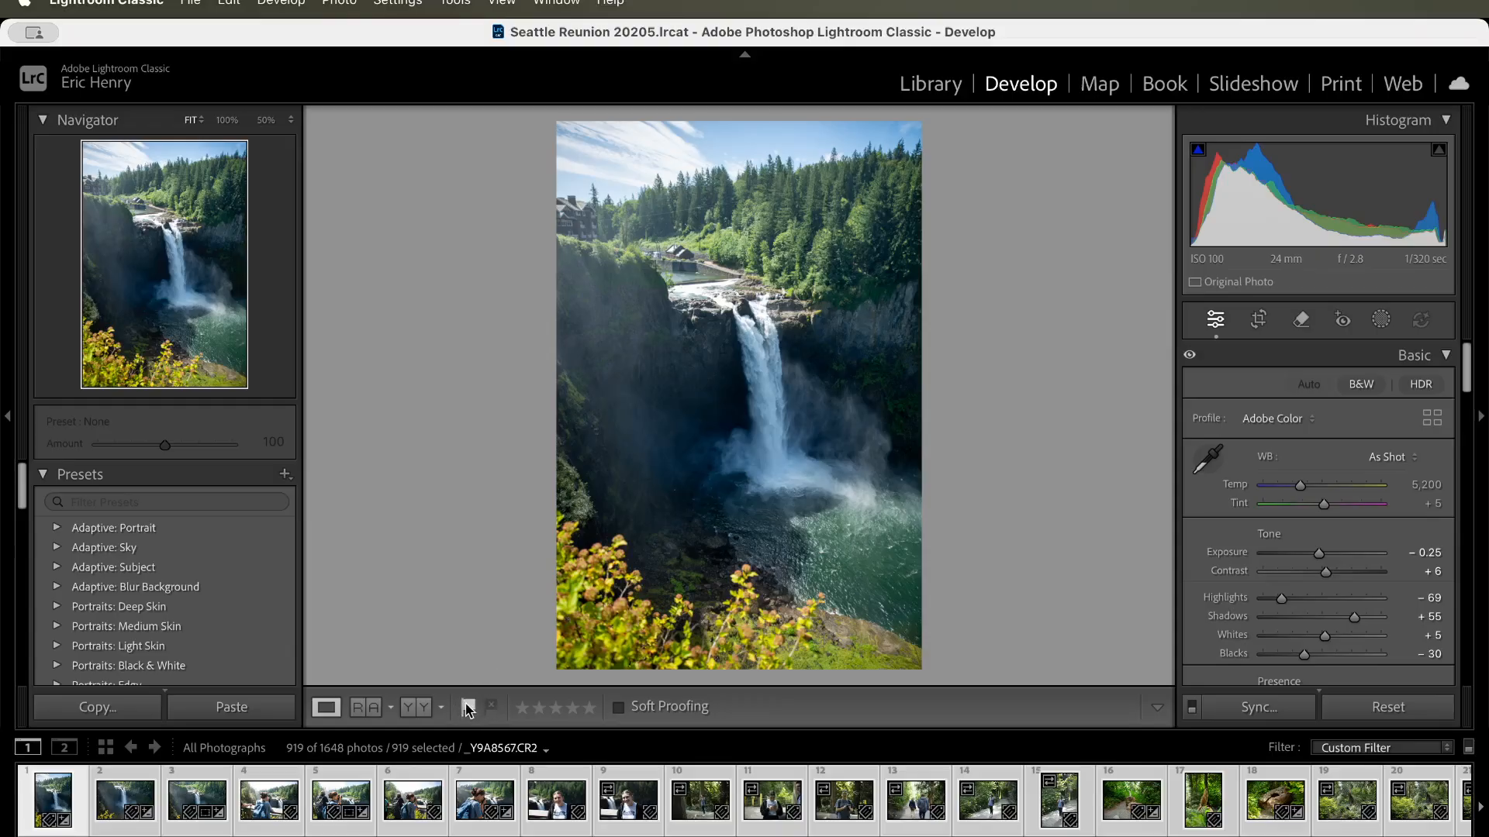
- Move on to the third photo, the horizontal waterfall view, and apply Auto tone adjustments
{"action": "key", "text": "Right"}
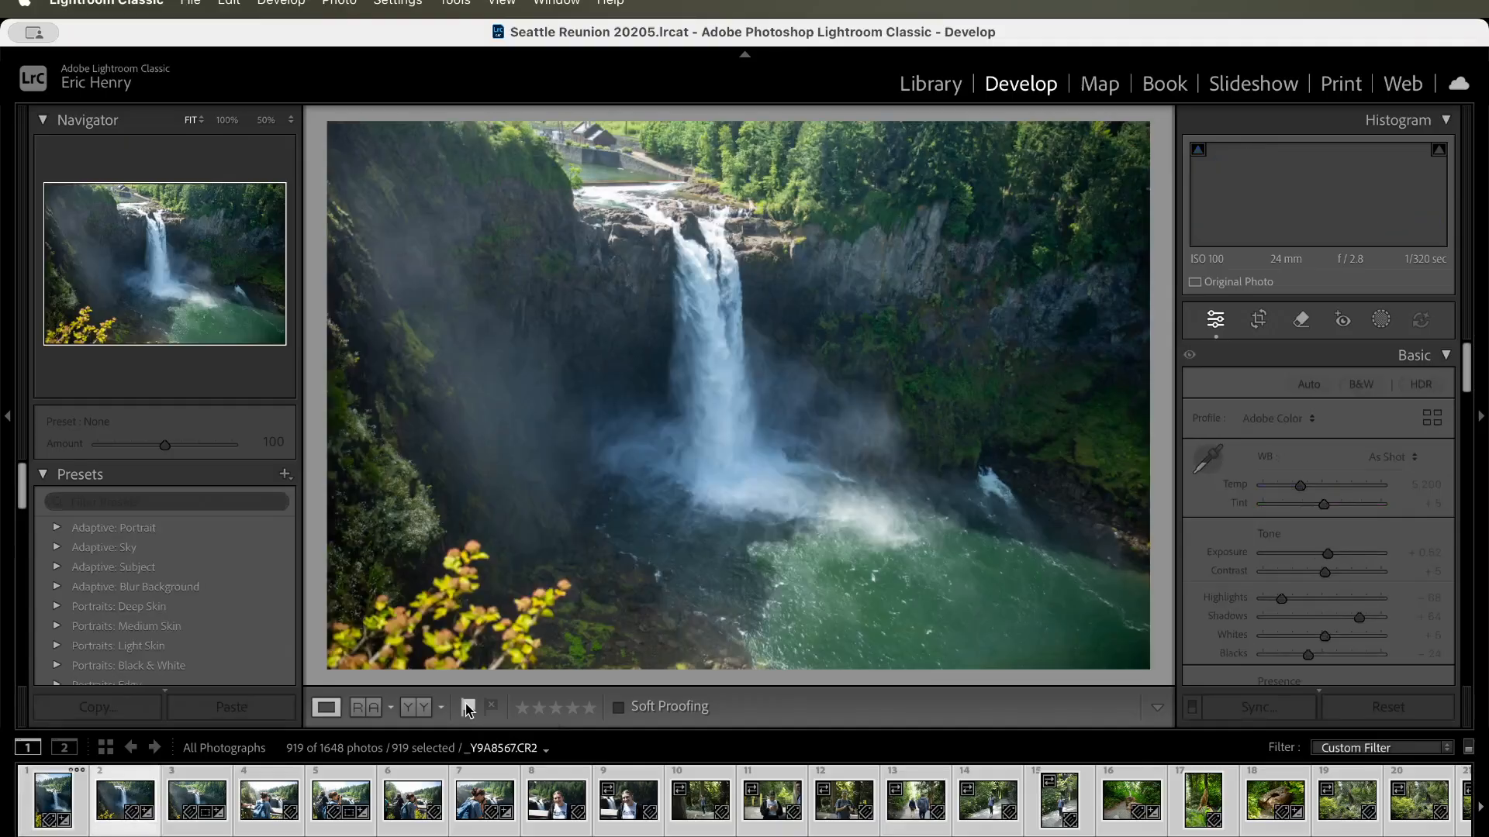
{"action": "key", "text": "Right"}
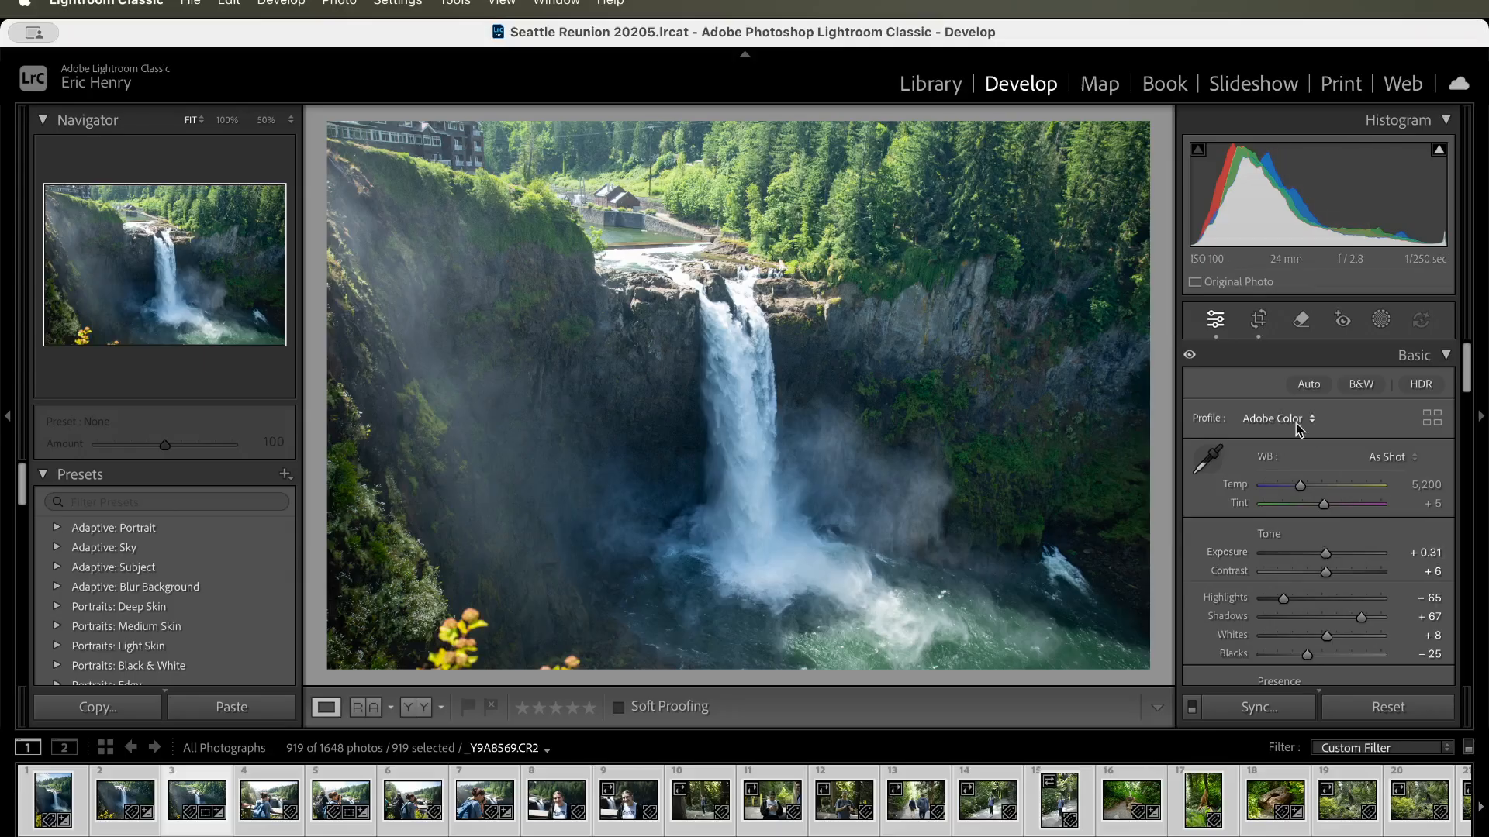
{"action": "left_click", "coordinate": [1308, 384]}
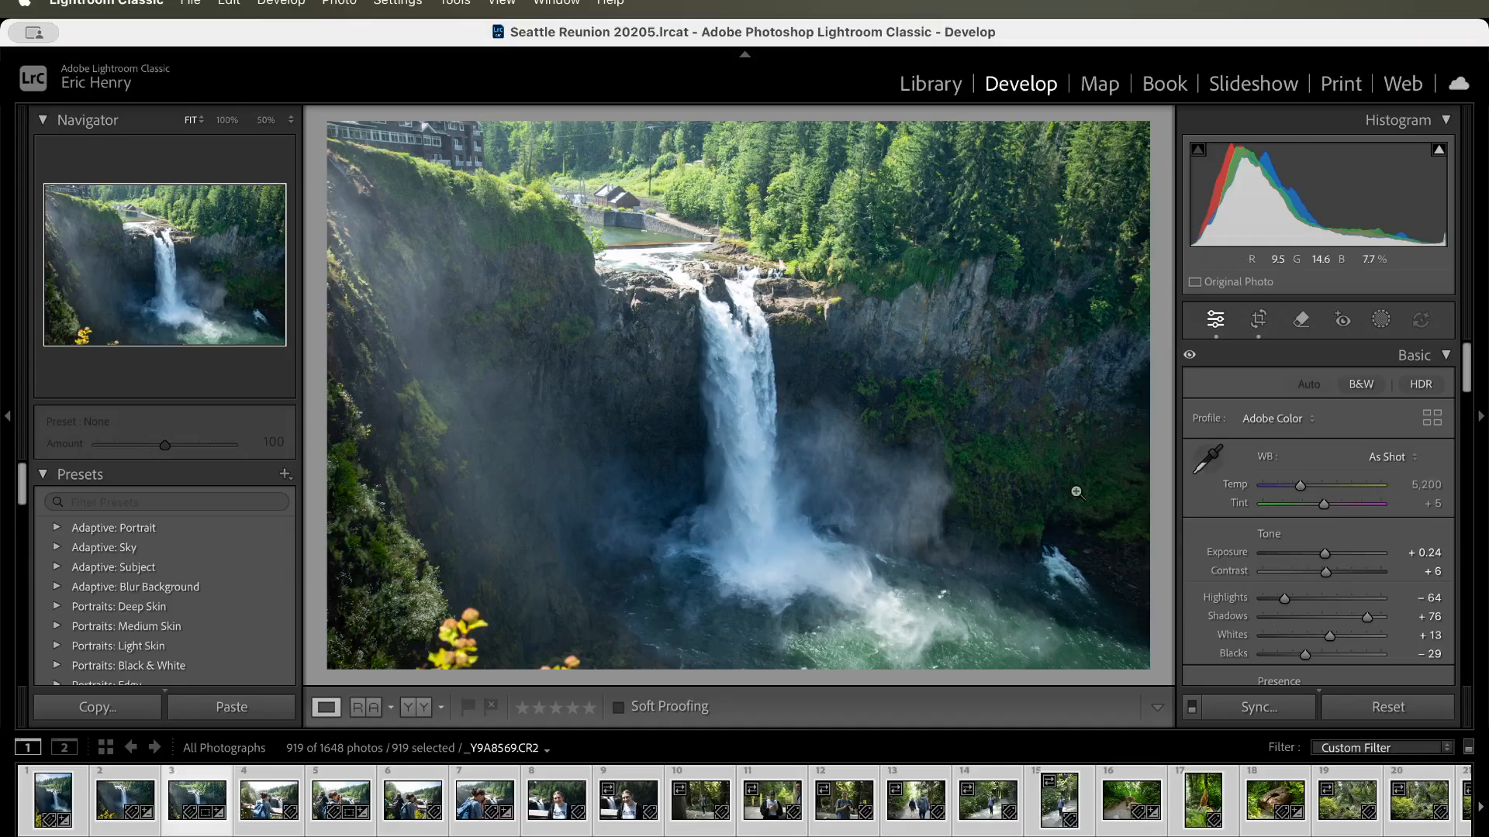
- Try the Auto white balance on the horizontal waterfall photo and undo it
{"action": "left_click", "coordinate": [1402, 458]}
{"action": "left_click", "coordinate": [1383, 476]}
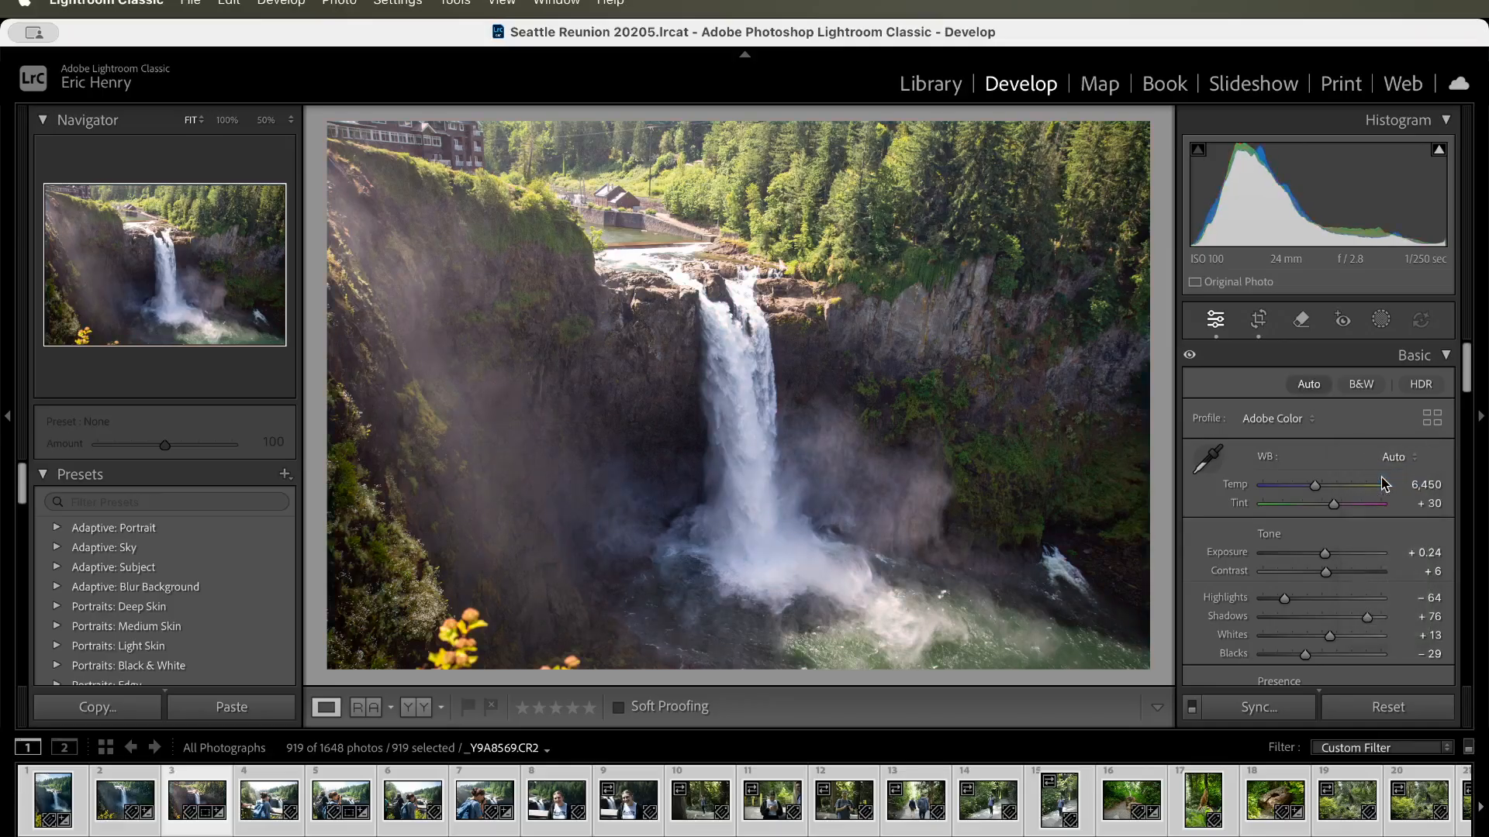
{"action": "key", "text": "super+z"}
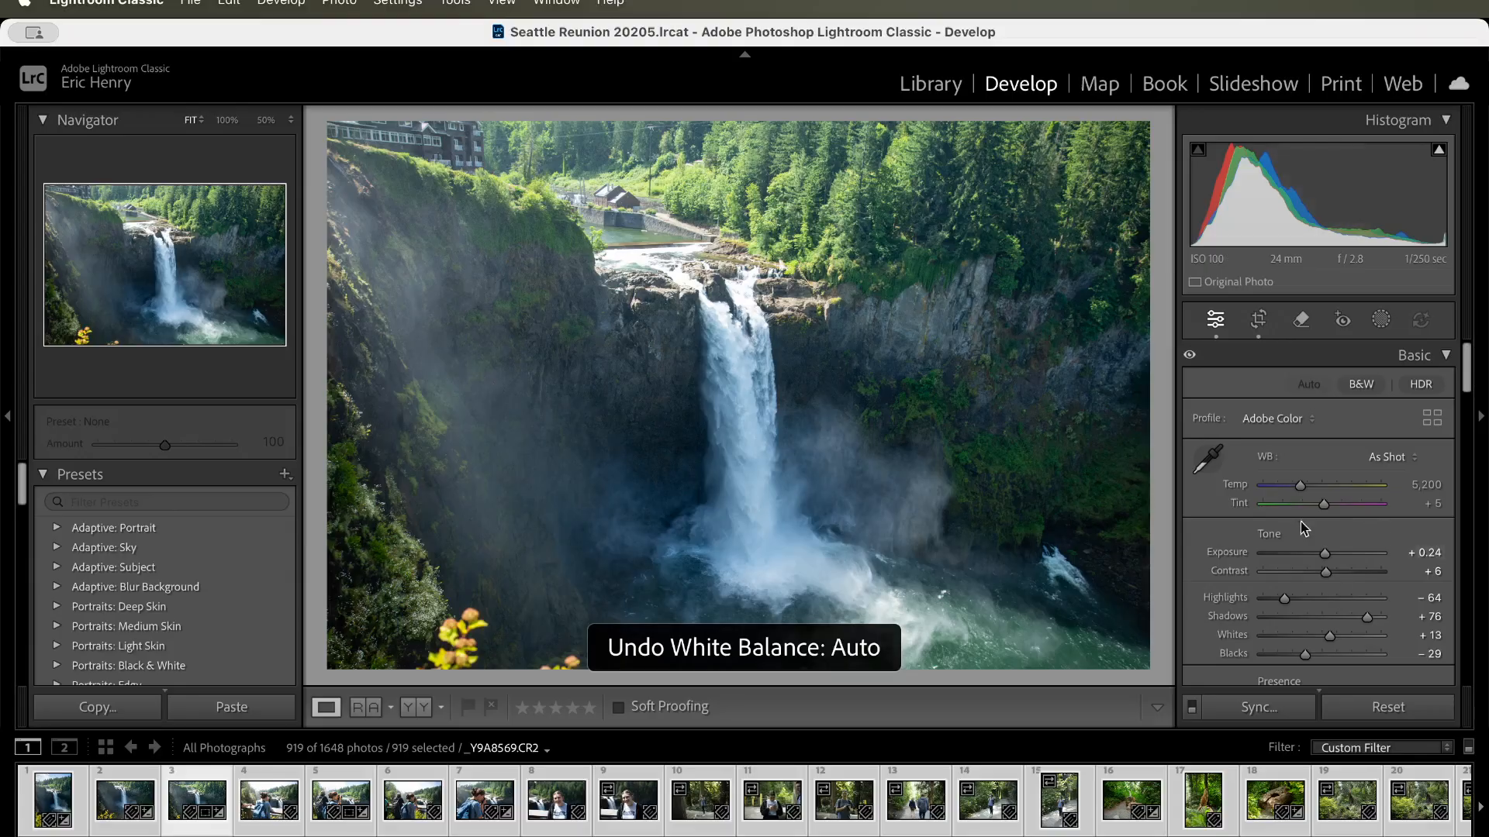
- Look over the tone and presence settings and set the photo's profile to Adobe Landscape
{"action": "scroll", "coordinate": [1291, 516], "scroll_direction": "down", "scroll_amount": 1}
{"action": "scroll", "coordinate": [1290, 517], "scroll_direction": "down", "scroll_amount": 1}
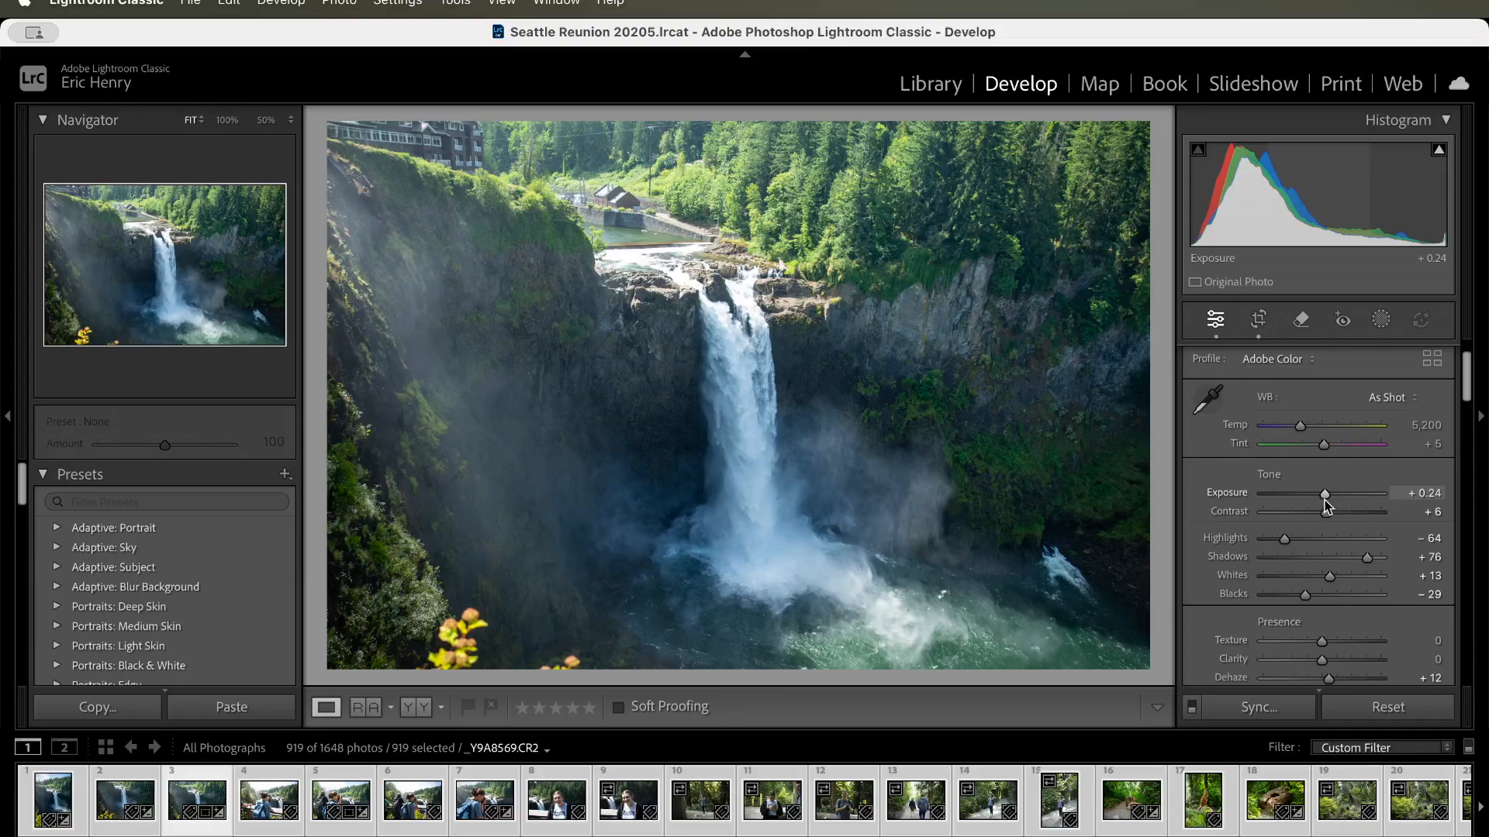
{"action": "scroll", "coordinate": [1318, 616], "scroll_direction": "down", "scroll_amount": 1}
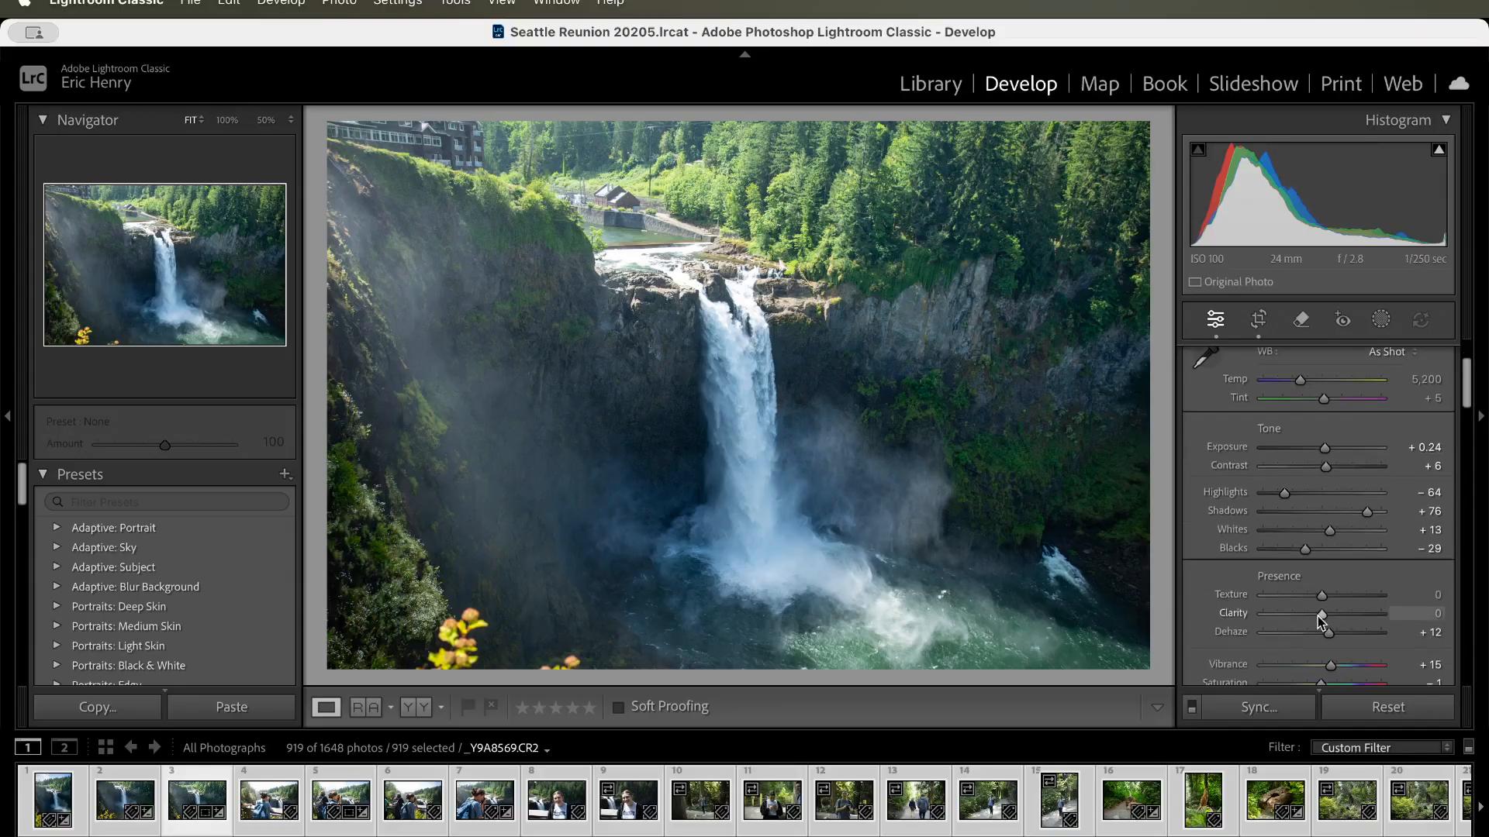
{"action": "scroll", "coordinate": [1311, 421], "scroll_direction": "up", "scroll_amount": 2}
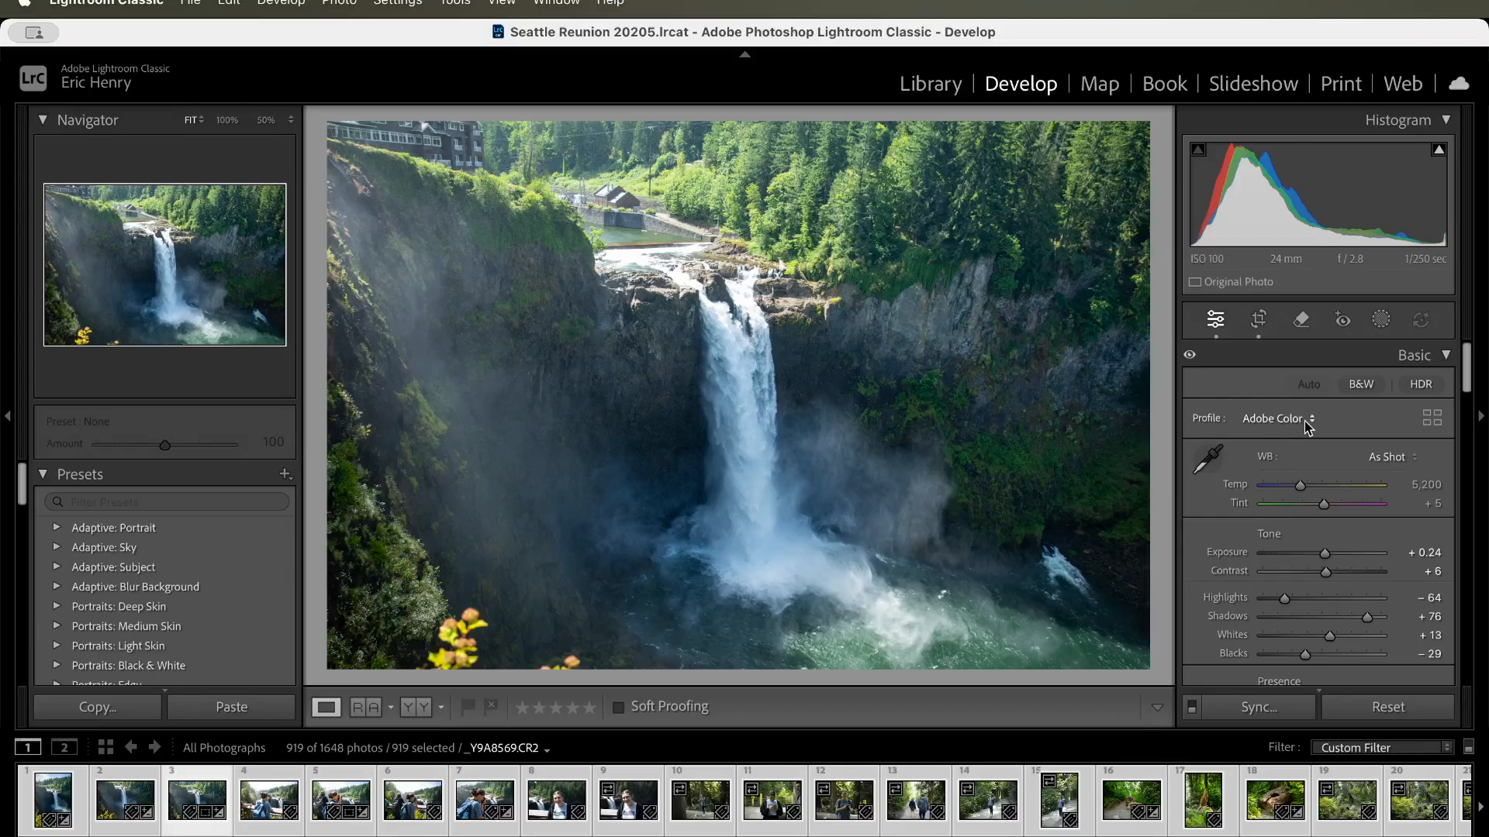
{"action": "left_click", "coordinate": [1309, 421]}
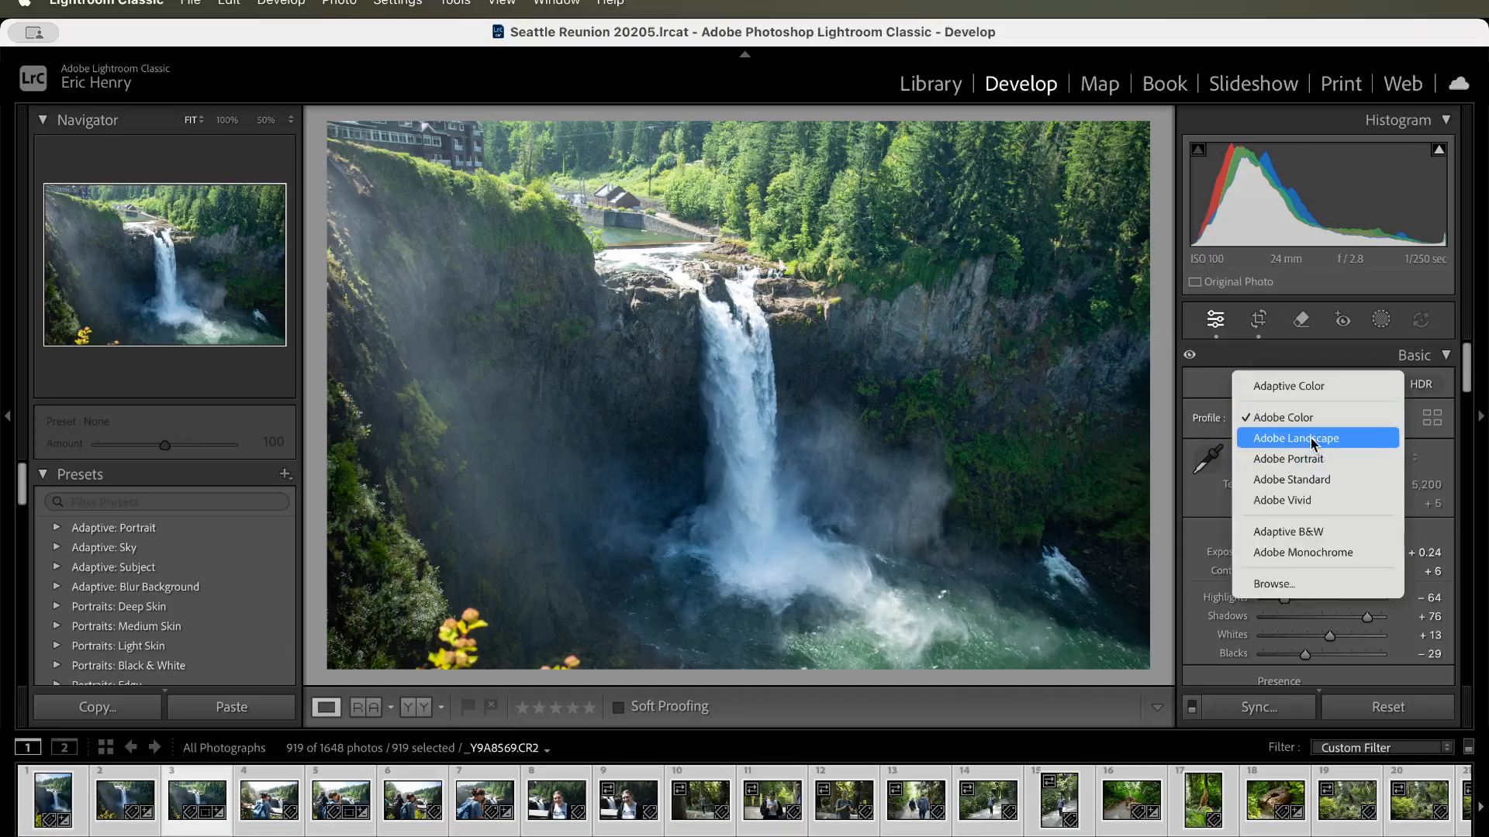
{"action": "left_click", "coordinate": [1311, 439]}
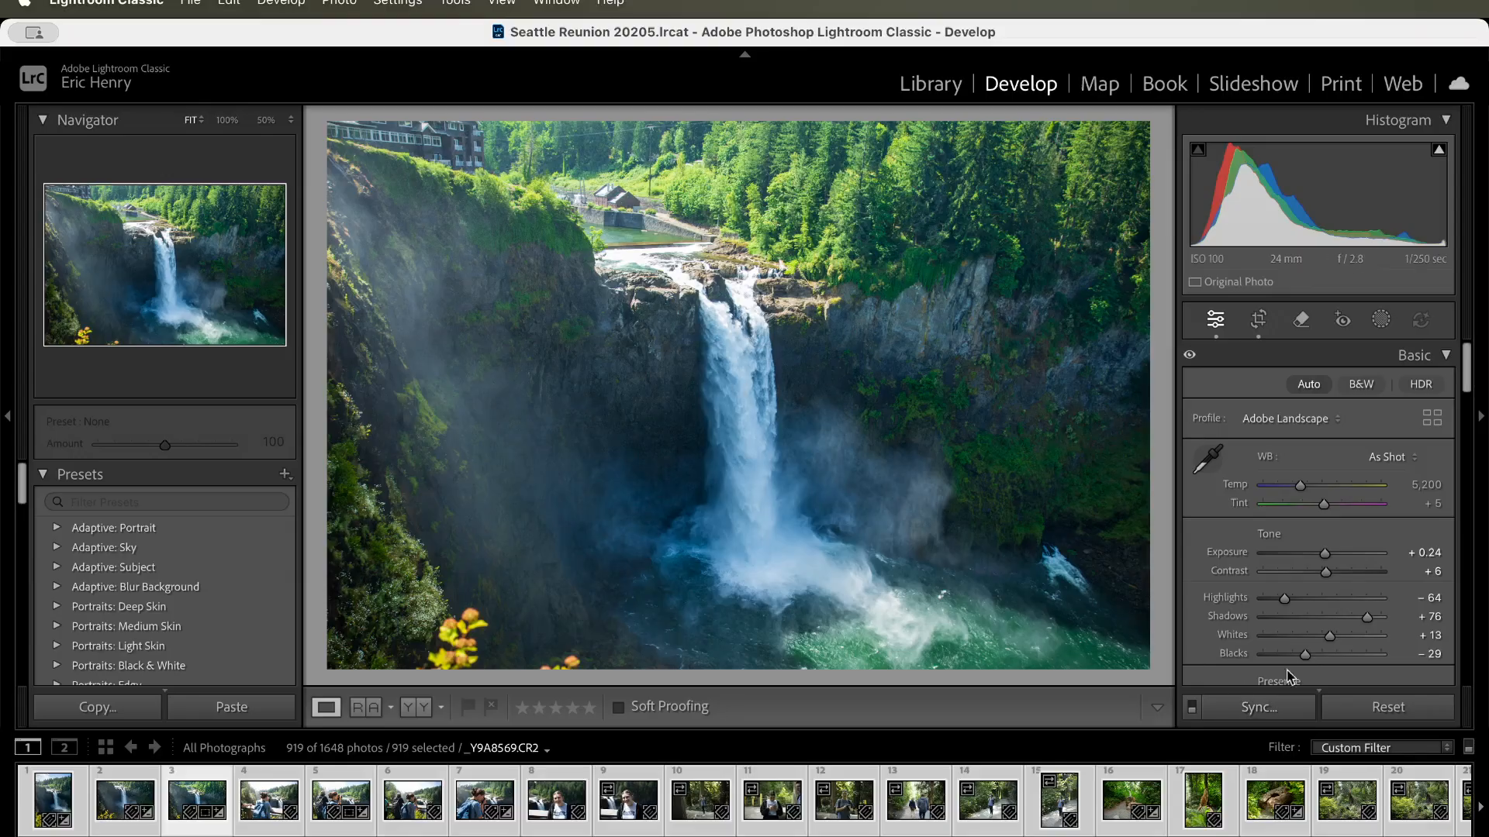
- Reset Dehaze and adjust it to +10, checking the top of the waterfall at 100% zoom
{"action": "scroll", "coordinate": [1347, 641], "scroll_direction": "down", "scroll_amount": 3}
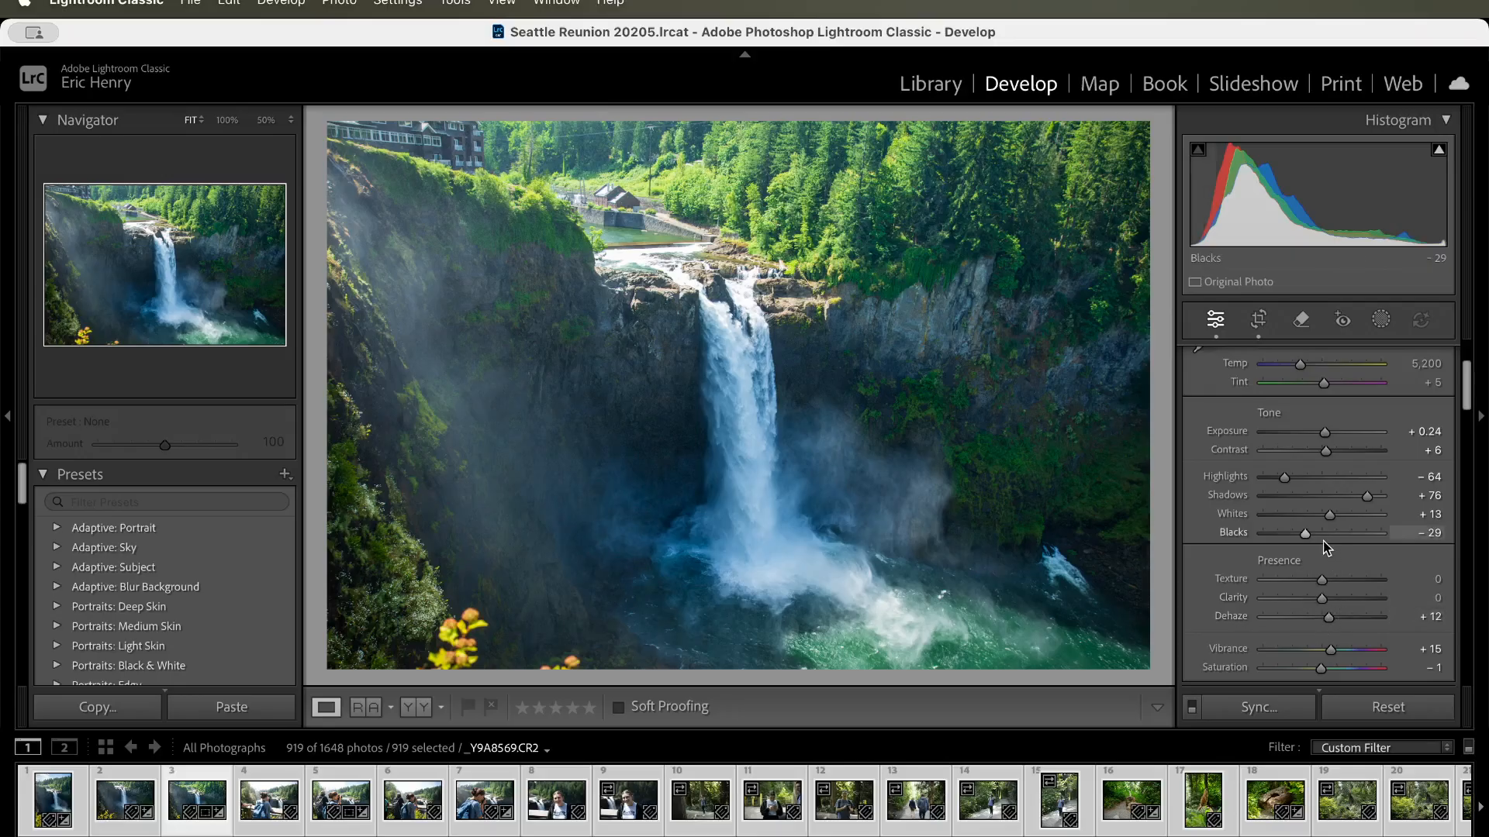
{"action": "double_click", "coordinate": [1328, 617]}
{"action": "left_click_drag", "start_coordinate": [1323, 617], "coordinate": [1330, 619]}
{"action": "left_click", "coordinate": [834, 385]}
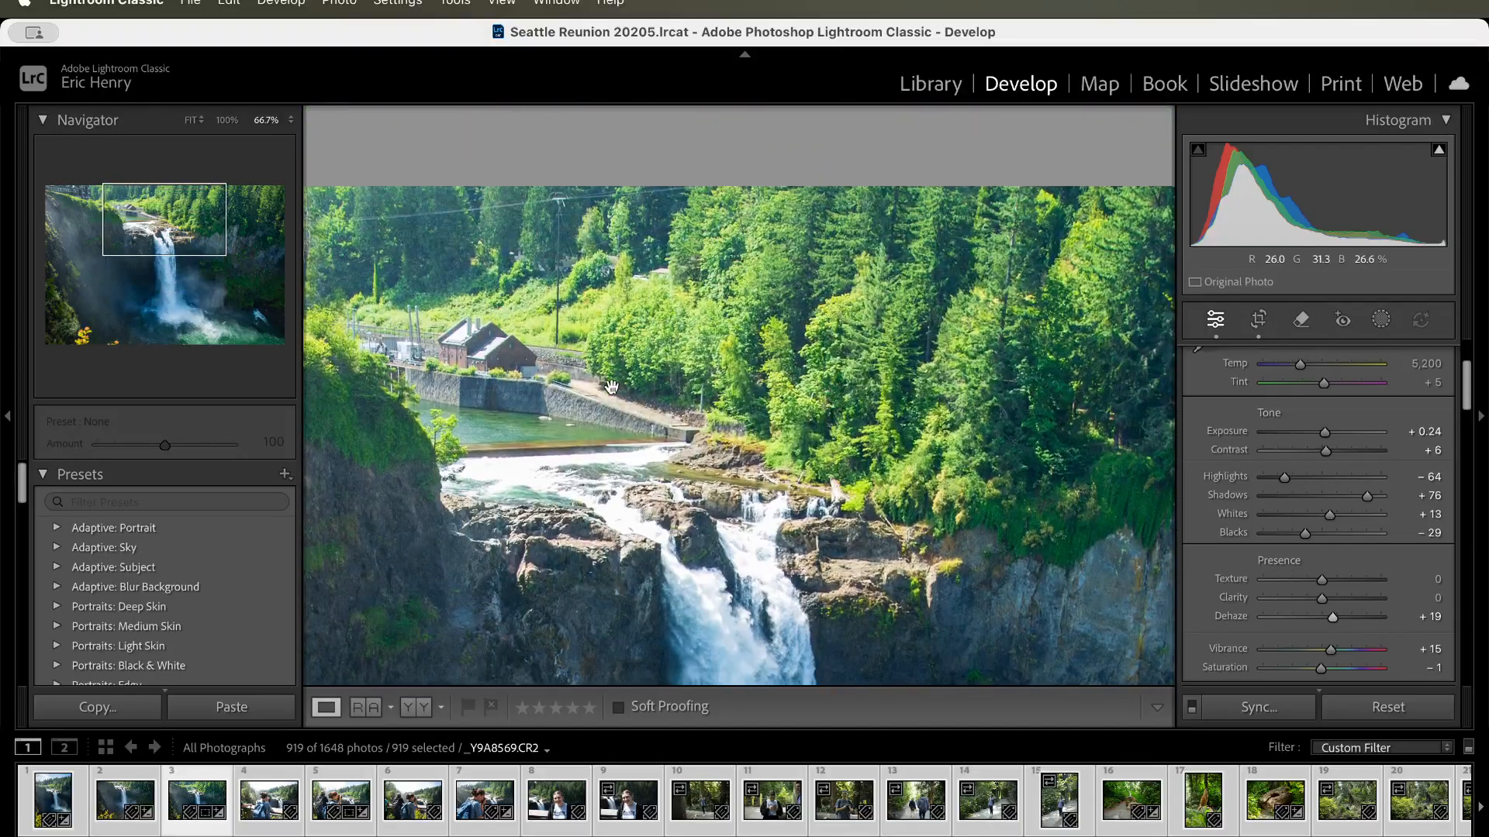
{"action": "key", "text": "super+equal"}
{"action": "left_click_drag", "start_coordinate": [672, 552], "coordinate": [668, 235]}
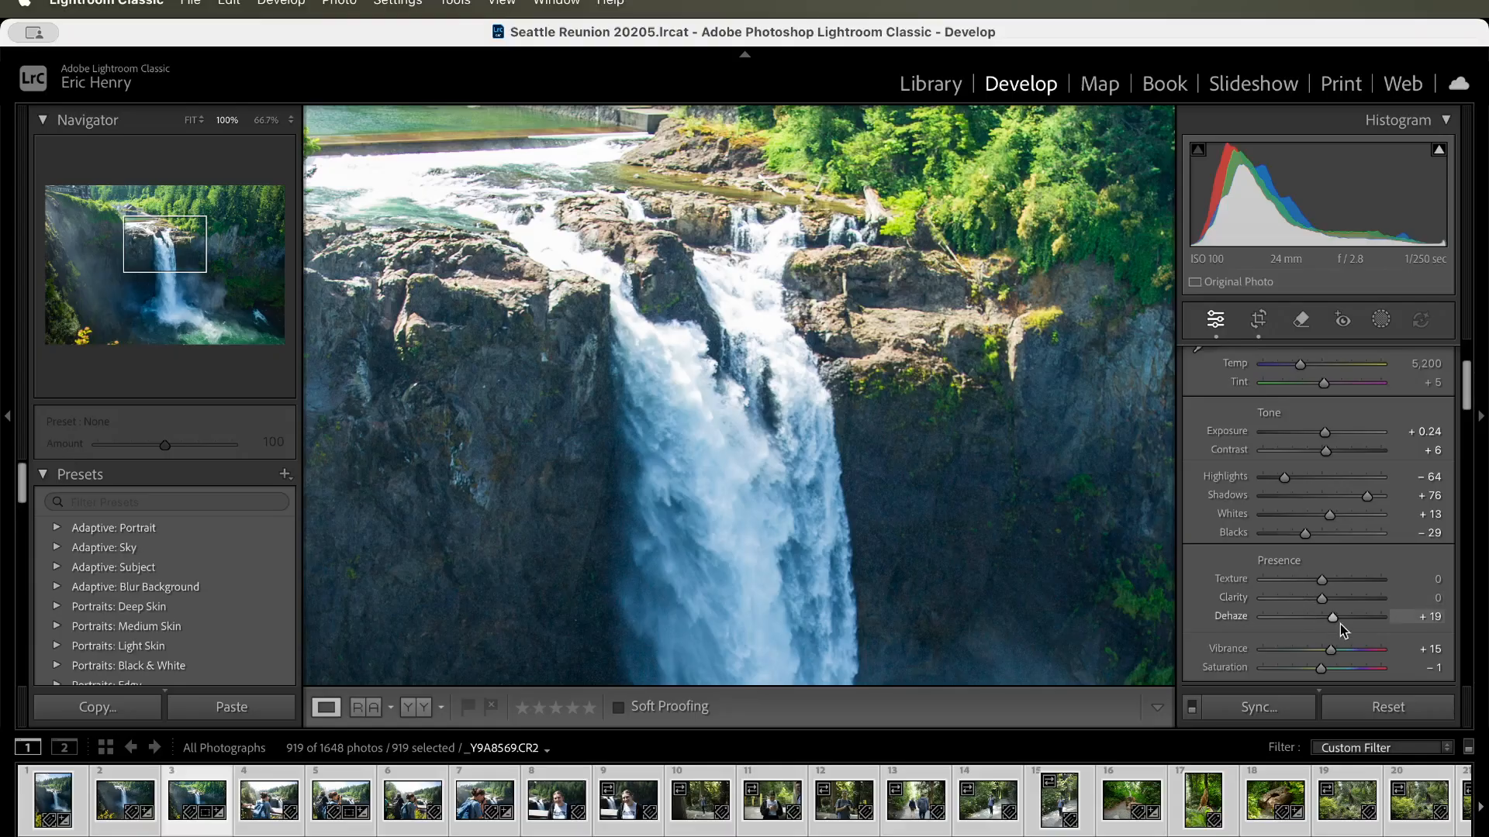
{"action": "mouse_move", "coordinate": [1333, 618]}
{"action": "left_mouse_down"}
{"action": "mouse_move", "coordinate": [1359, 618]}
{"action": "mouse_move", "coordinate": [1326, 615]}
{"action": "left_mouse_up"}
- Fit the whole photo in view and set Vibrance to +9 and Saturation to +2
{"action": "scroll", "coordinate": [1282, 552], "scroll_direction": "down", "scroll_amount": 2}
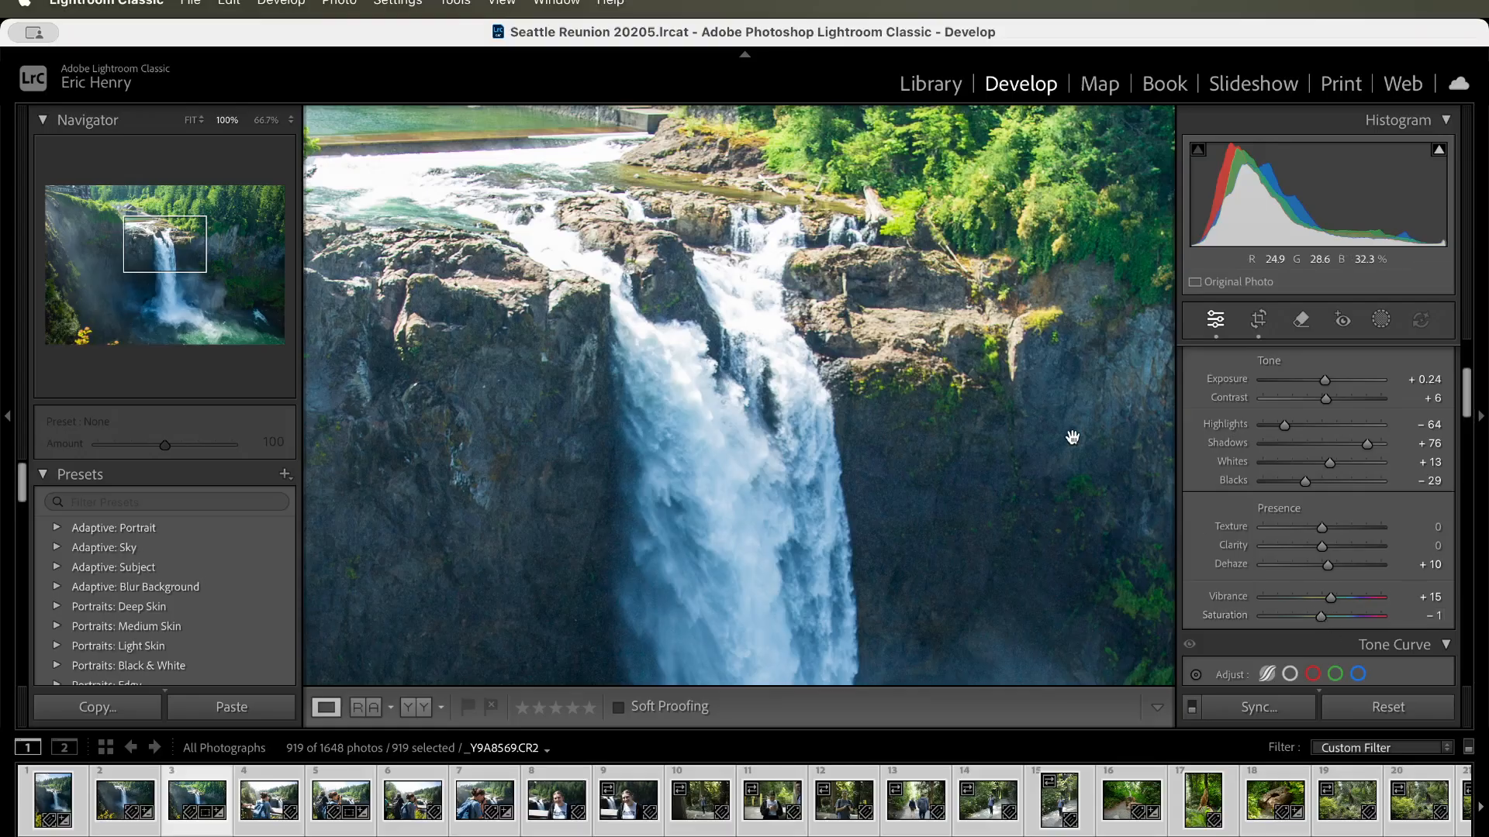
{"action": "left_click", "coordinate": [974, 434]}
{"action": "left_click", "coordinate": [975, 433]}
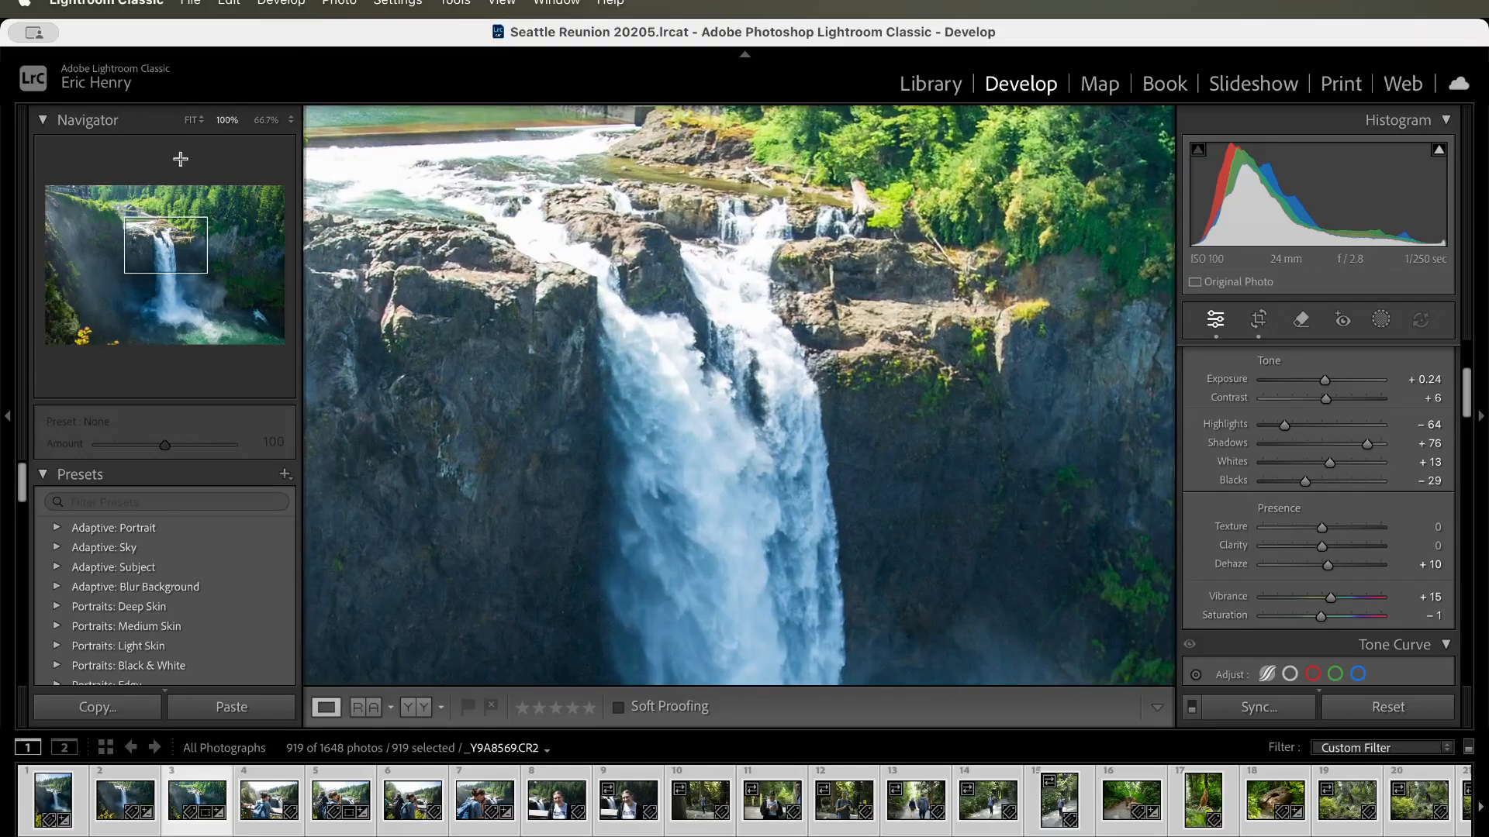
{"action": "left_click", "coordinate": [191, 121]}
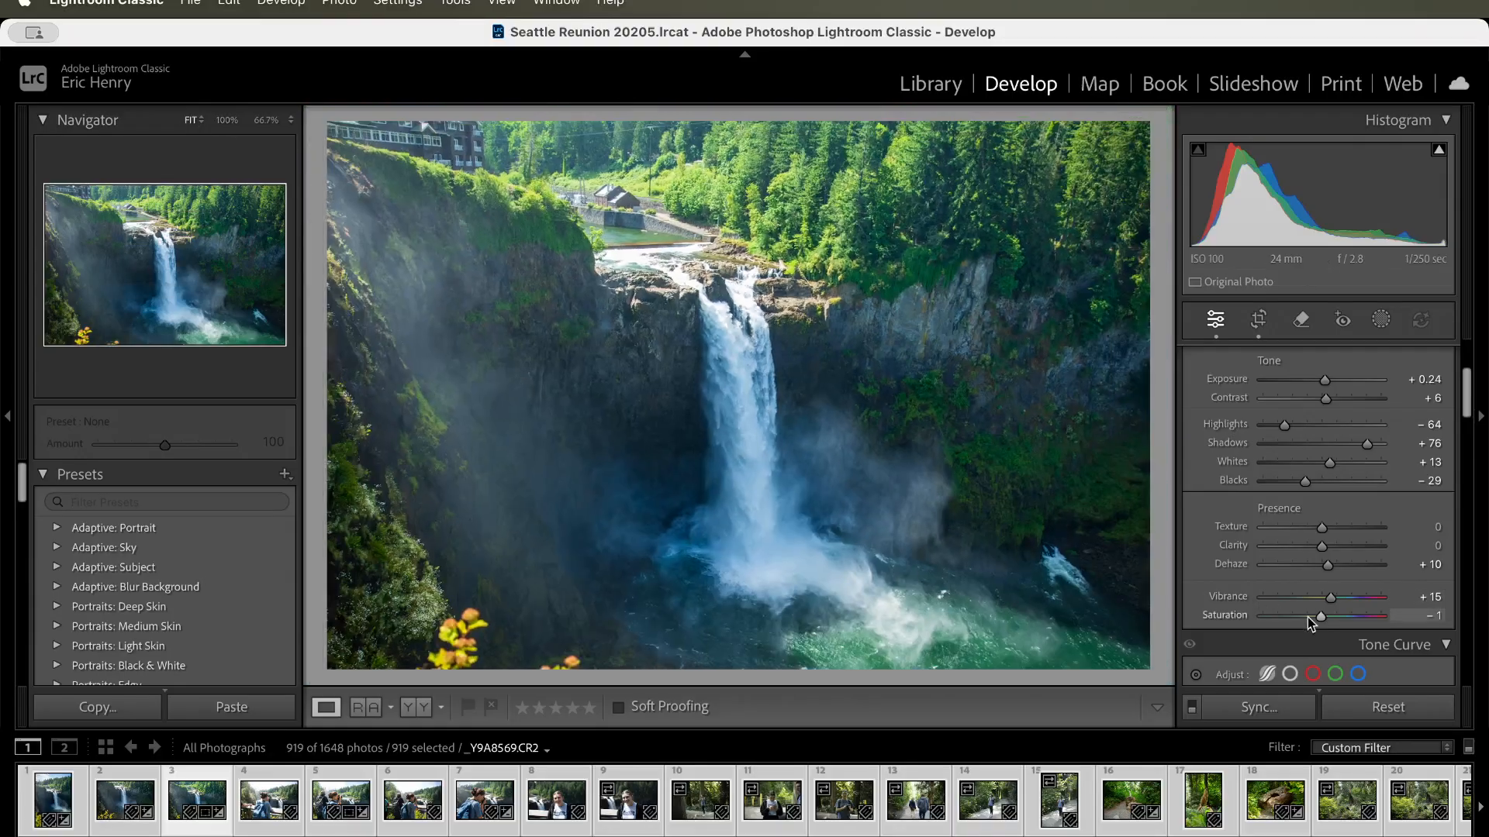
{"action": "mouse_move", "coordinate": [1322, 618]}
{"action": "left_mouse_down"}
{"action": "mouse_move", "coordinate": [1344, 618]}
{"action": "mouse_move", "coordinate": [1322, 616]}
{"action": "mouse_move", "coordinate": [1328, 598]}
{"action": "left_mouse_up"}
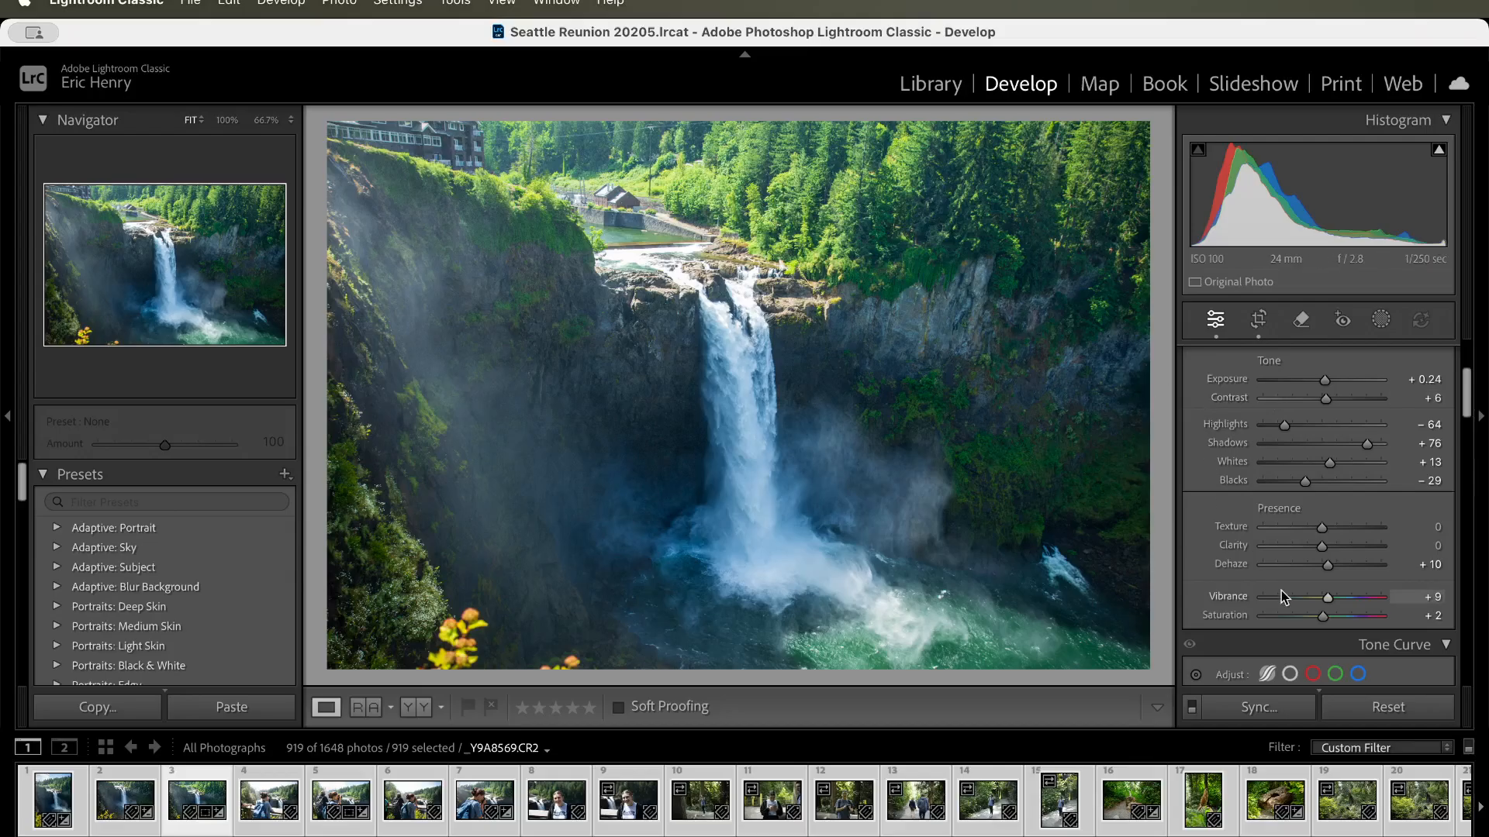
- Enable lens profile corrections for the waterfall photo, toggling them off and on to compare the effect
{"action": "scroll", "coordinate": [1279, 597], "scroll_direction": "down", "scroll_amount": 4}
{"action": "scroll", "coordinate": [1278, 431], "scroll_direction": "down", "scroll_amount": 6}
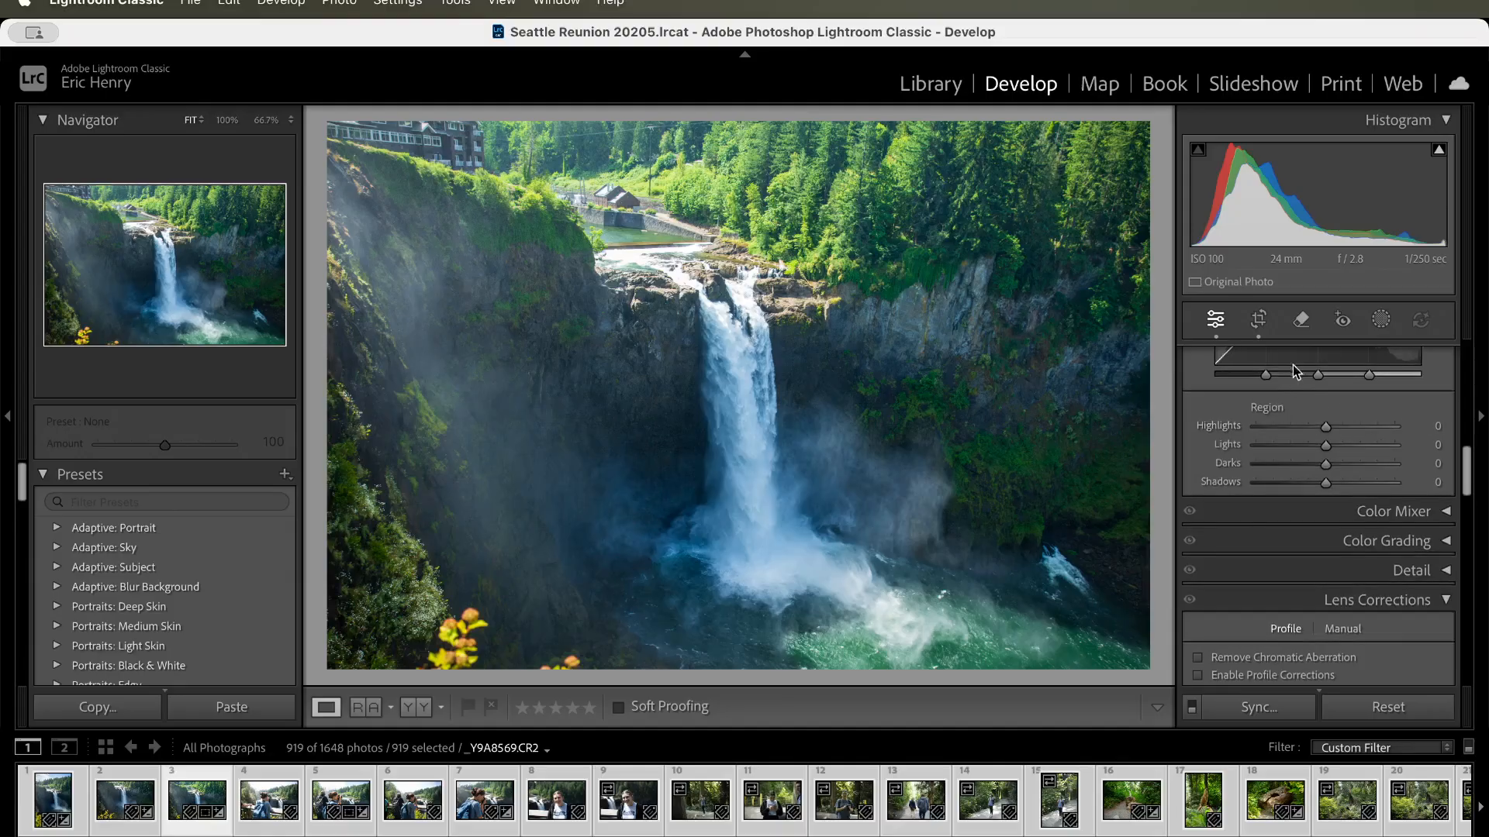
{"action": "scroll", "coordinate": [1276, 532], "scroll_direction": "down", "scroll_amount": 3}
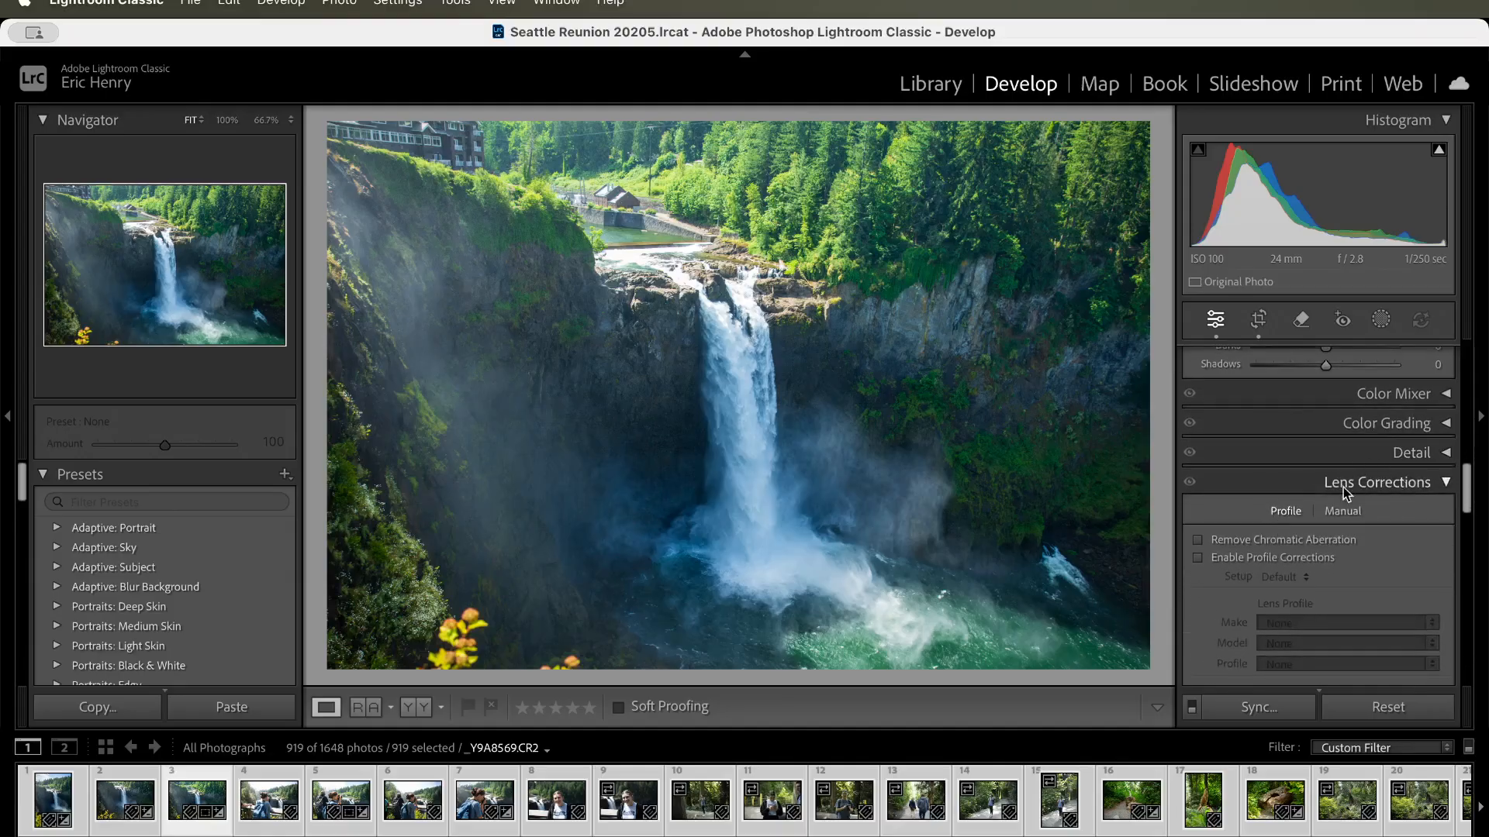
{"action": "scroll", "coordinate": [1343, 487], "scroll_direction": "down", "scroll_amount": 2}
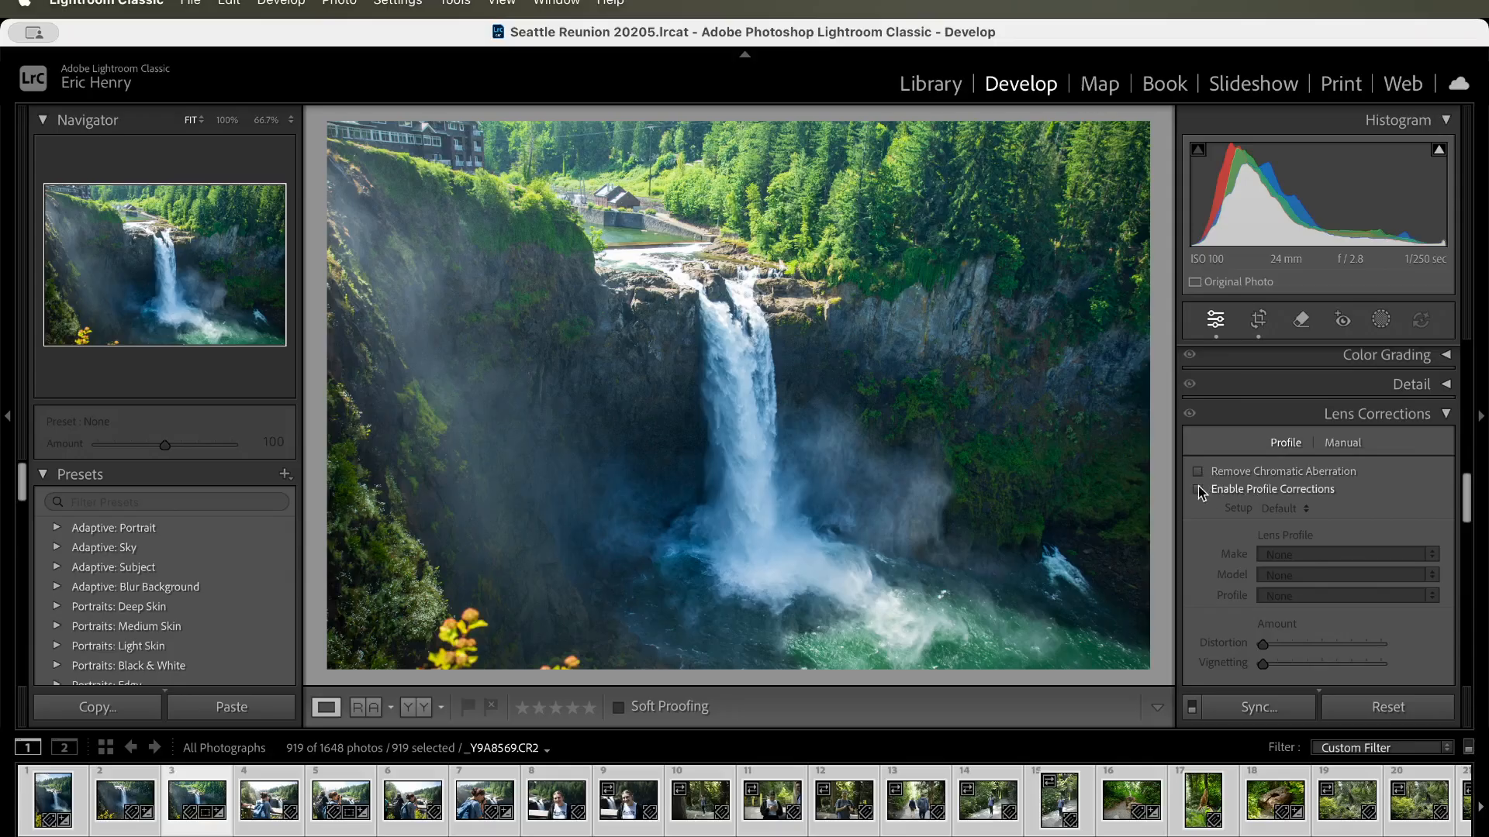
{"action": "left_click", "coordinate": [1199, 491]}
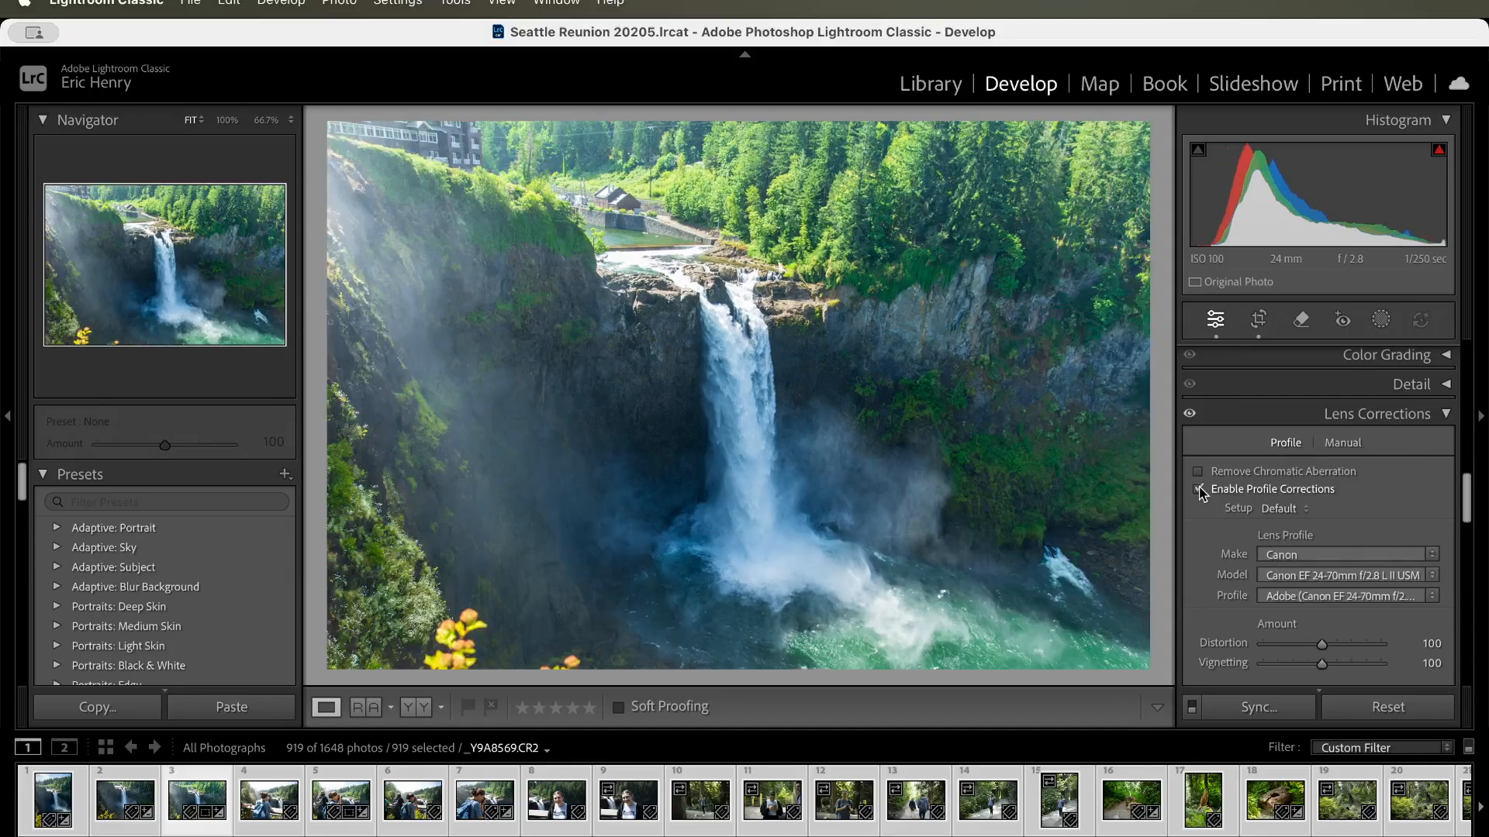
{"action": "left_click", "coordinate": [1199, 490]}
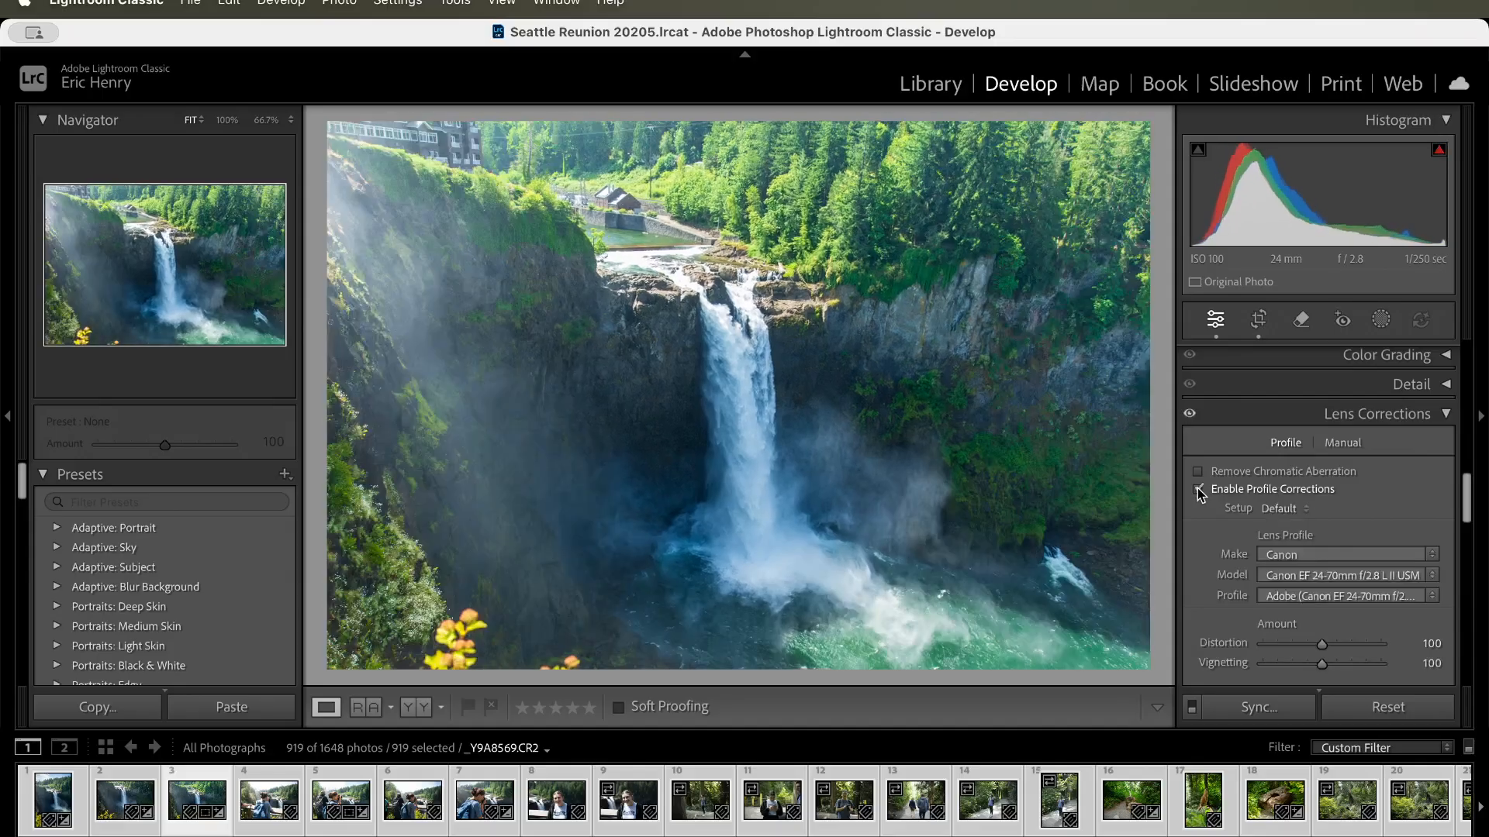
{"action": "left_click", "coordinate": [1199, 491]}
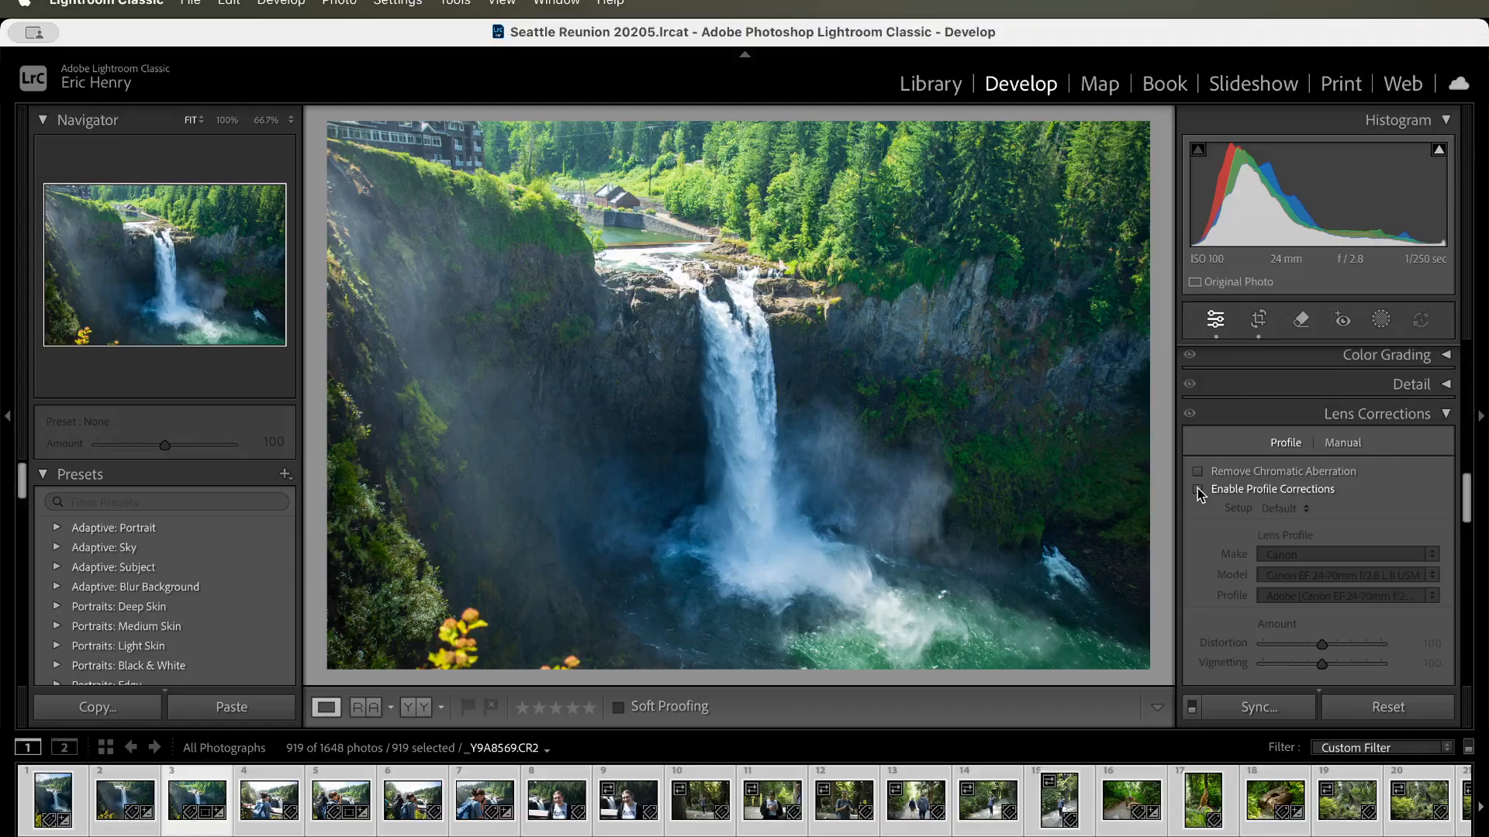
{"action": "left_click", "coordinate": [1199, 491]}
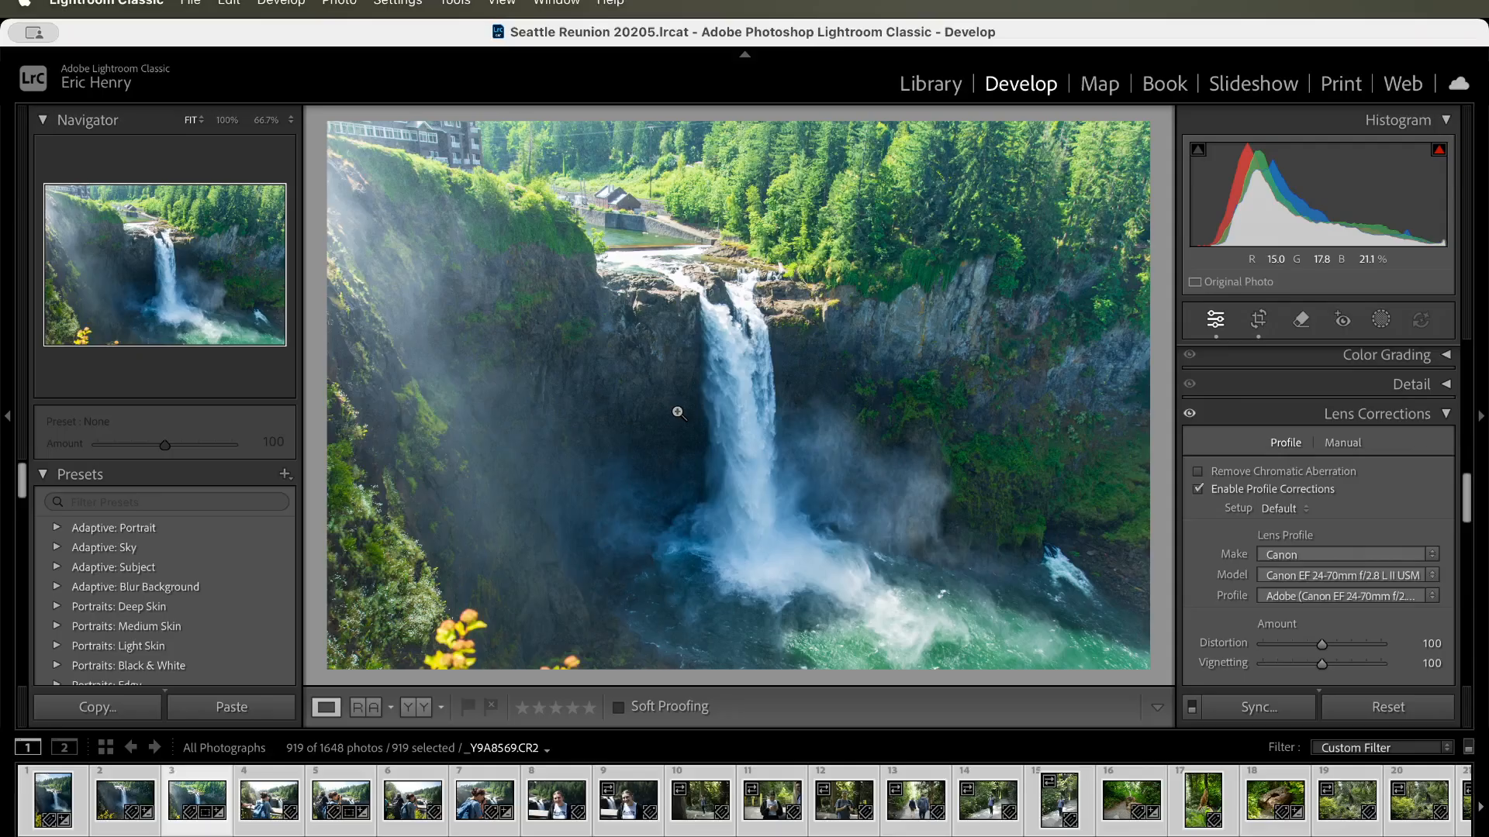
- Return to the Basic adjustments and advance three photos to the sixth one in the filmstrip
{"action": "scroll", "coordinate": [1272, 488], "scroll_direction": "up", "scroll_amount": 8}
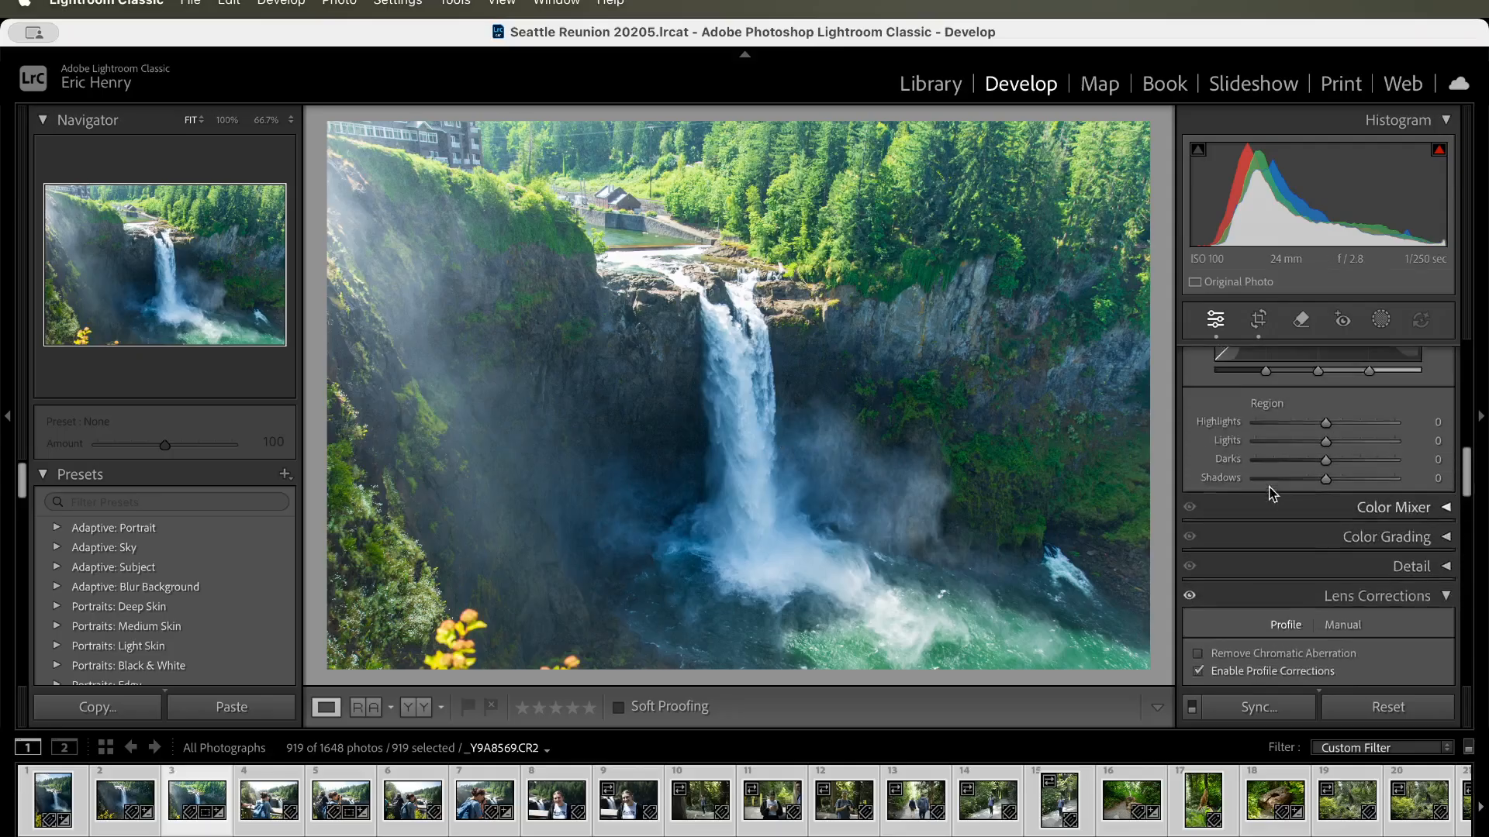
{"action": "scroll", "coordinate": [1270, 492], "scroll_direction": "up", "scroll_amount": 5}
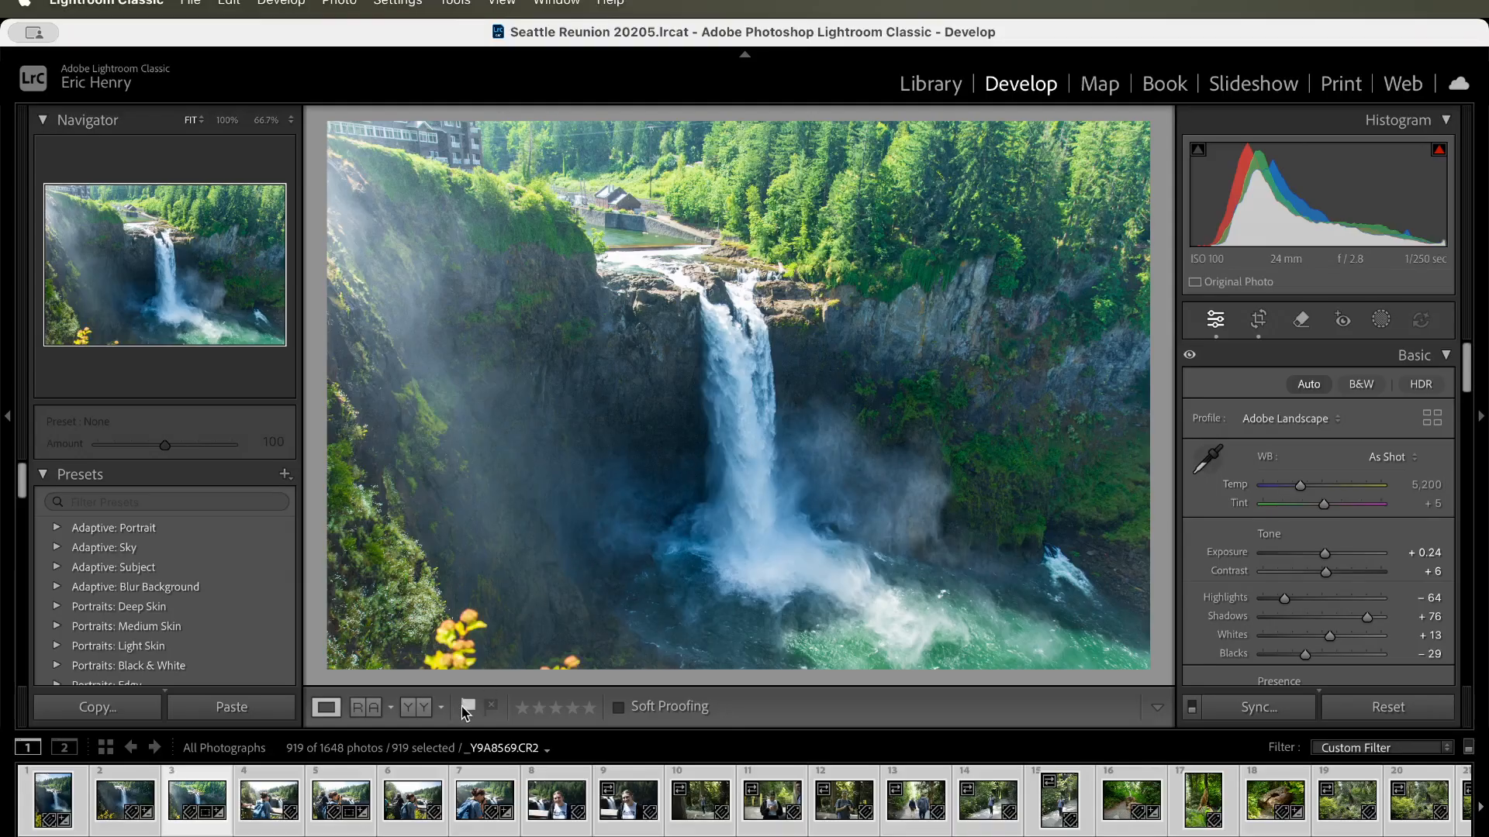
{"action": "key", "text": "Right"}
{"action": "key", "text": "Right"}
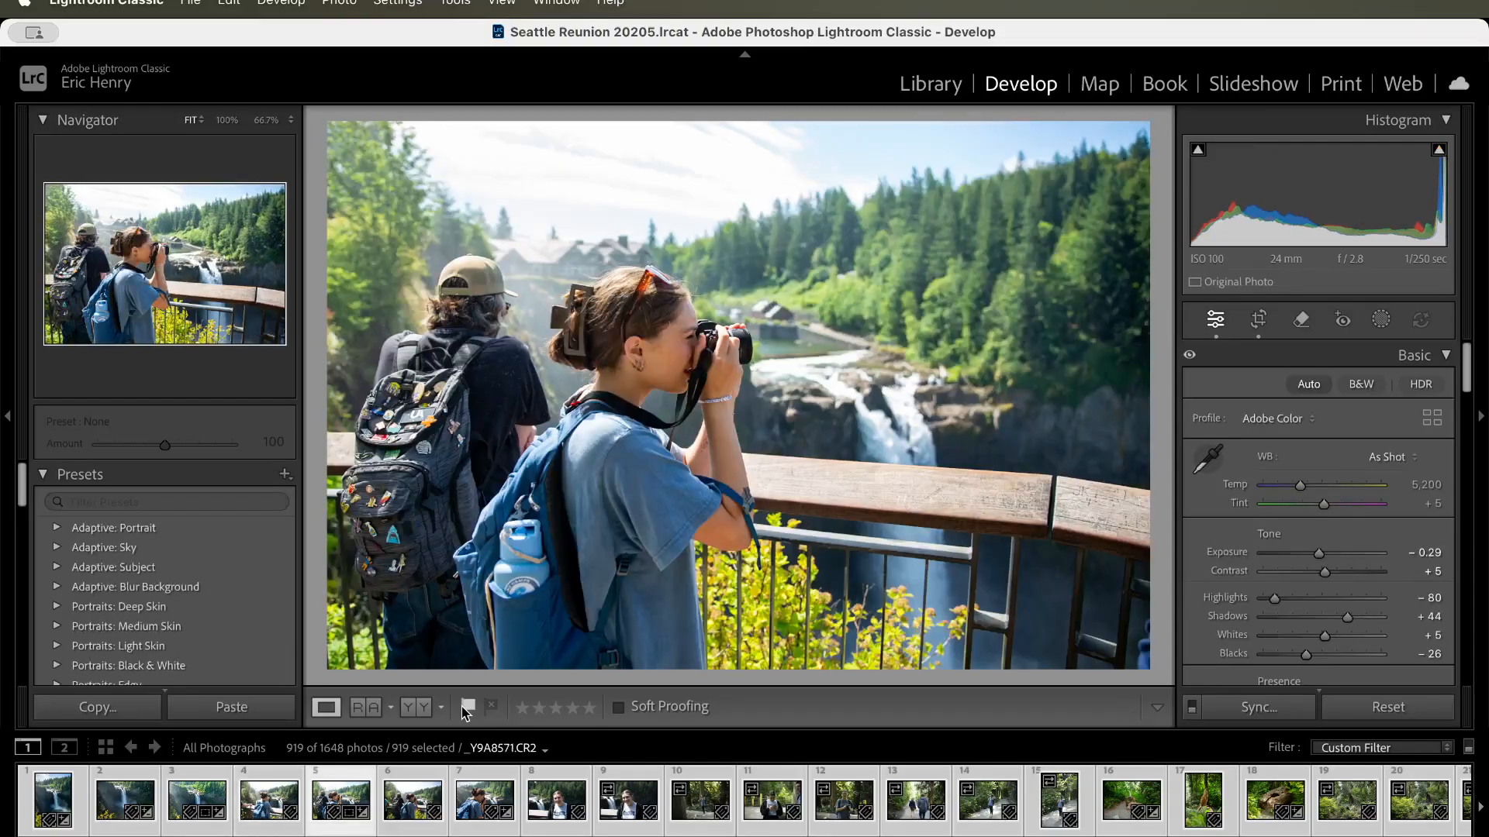
{"action": "key", "text": "Right"}
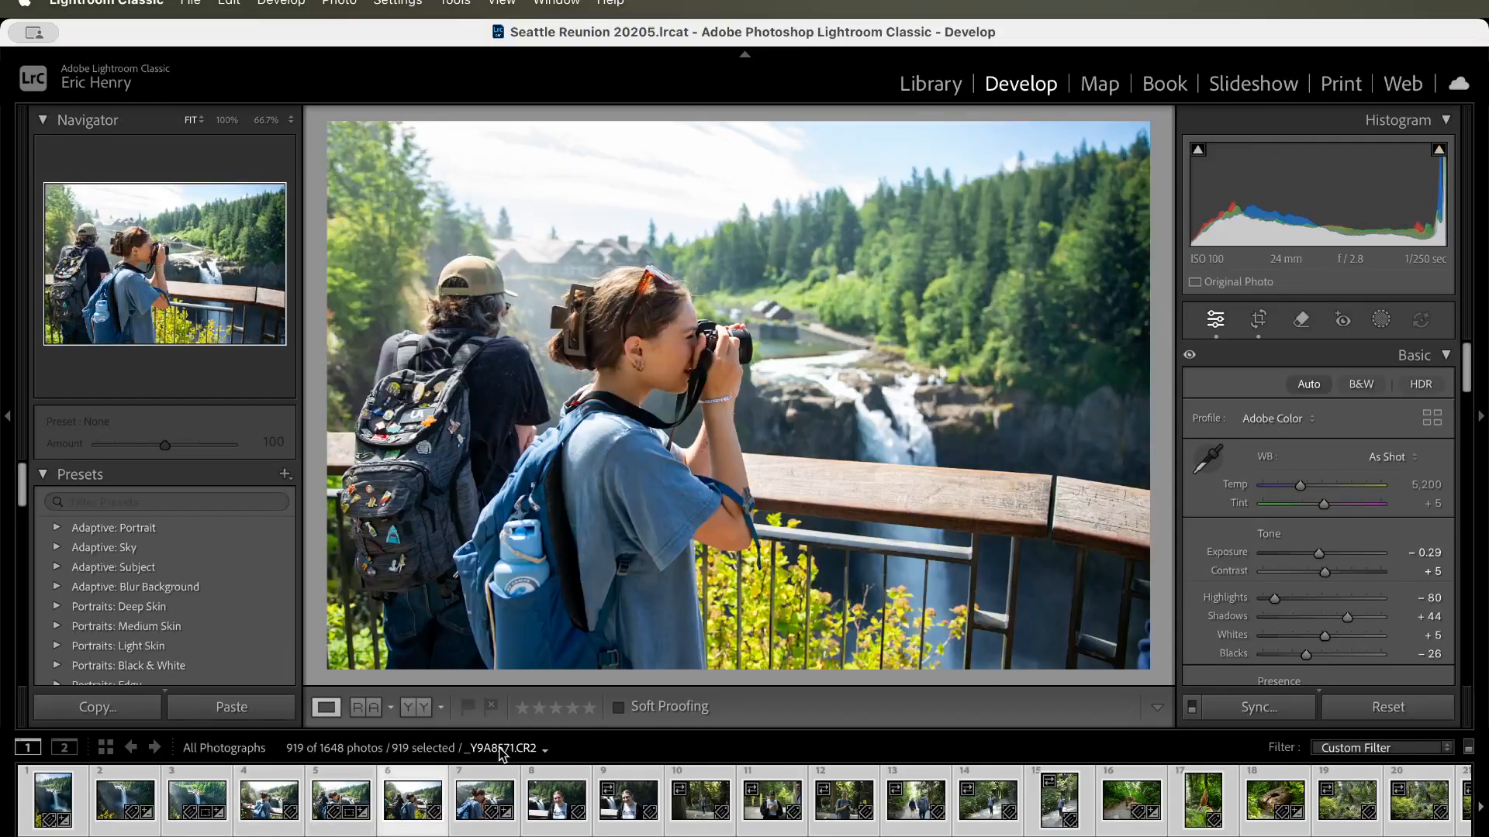
- Compare the neighbouring photos of the waterfall viewpoint and flag the fifth one, _Y9A8571.CR2, as a pick
{"action": "key", "text": "Right"}
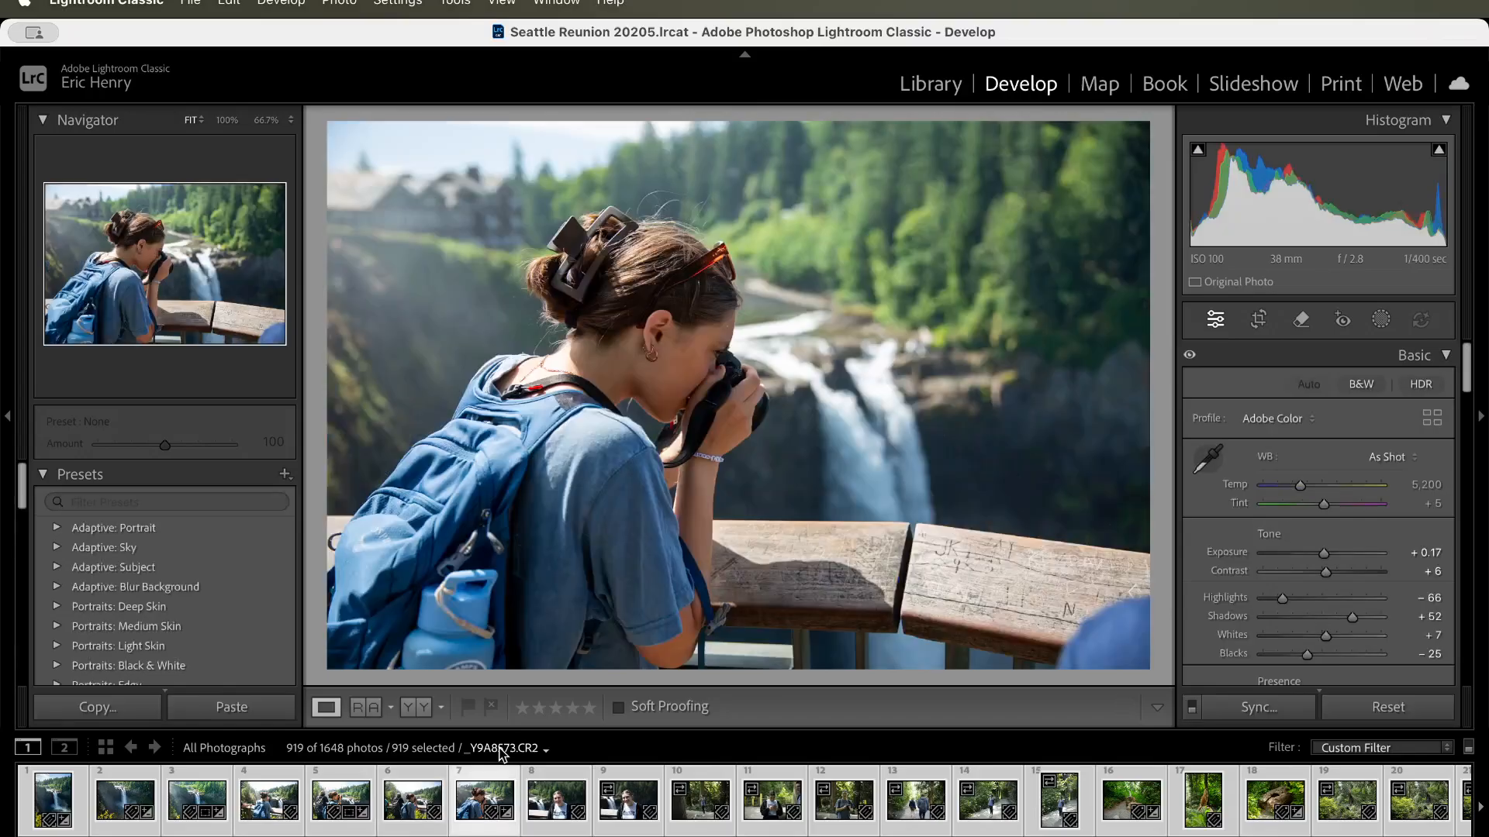
{"action": "key", "text": "Left"}
{"action": "key", "text": "Left"}
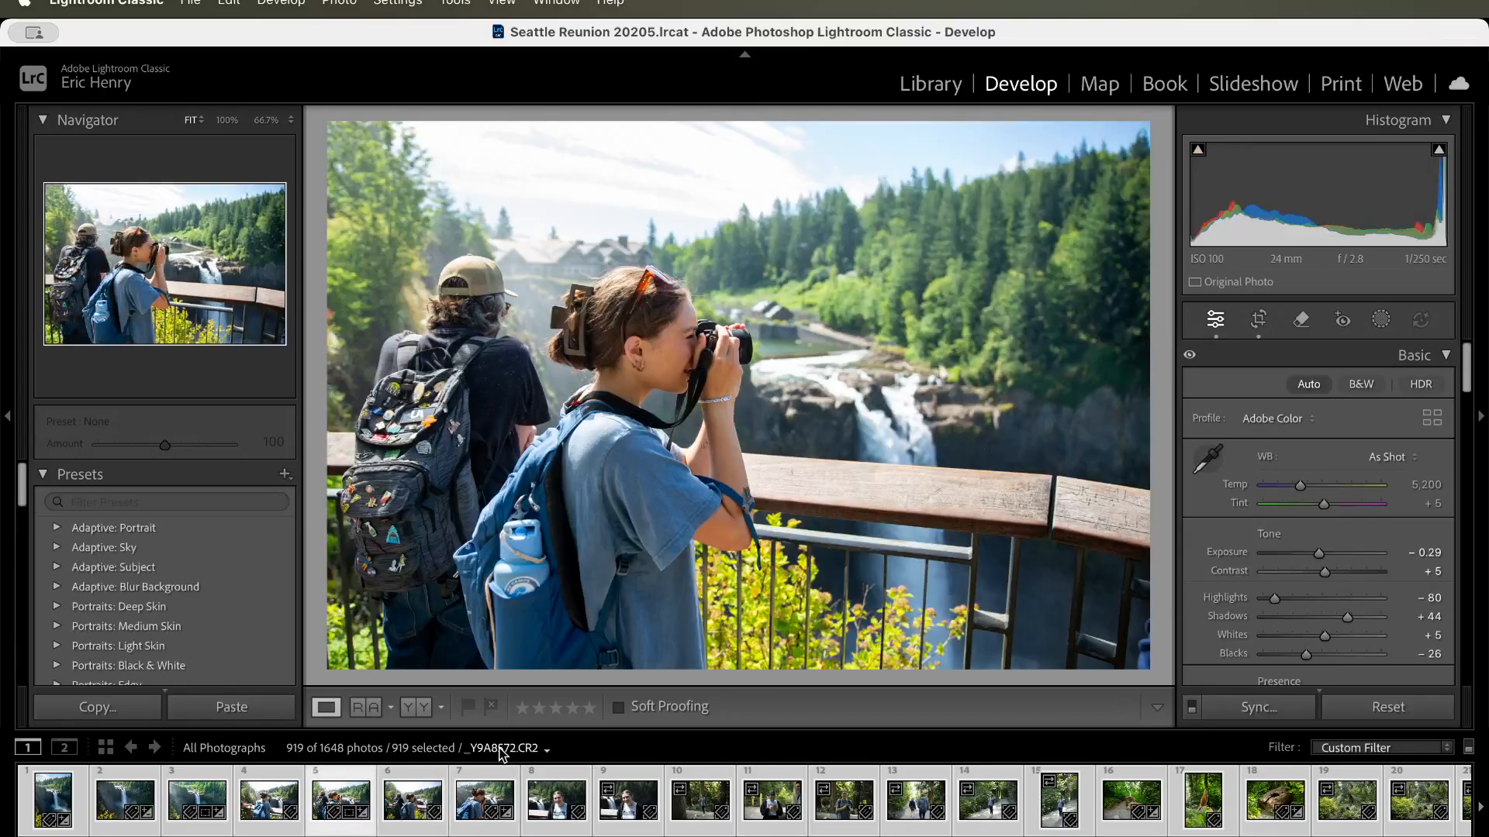
{"action": "left_click", "coordinate": [470, 707]}
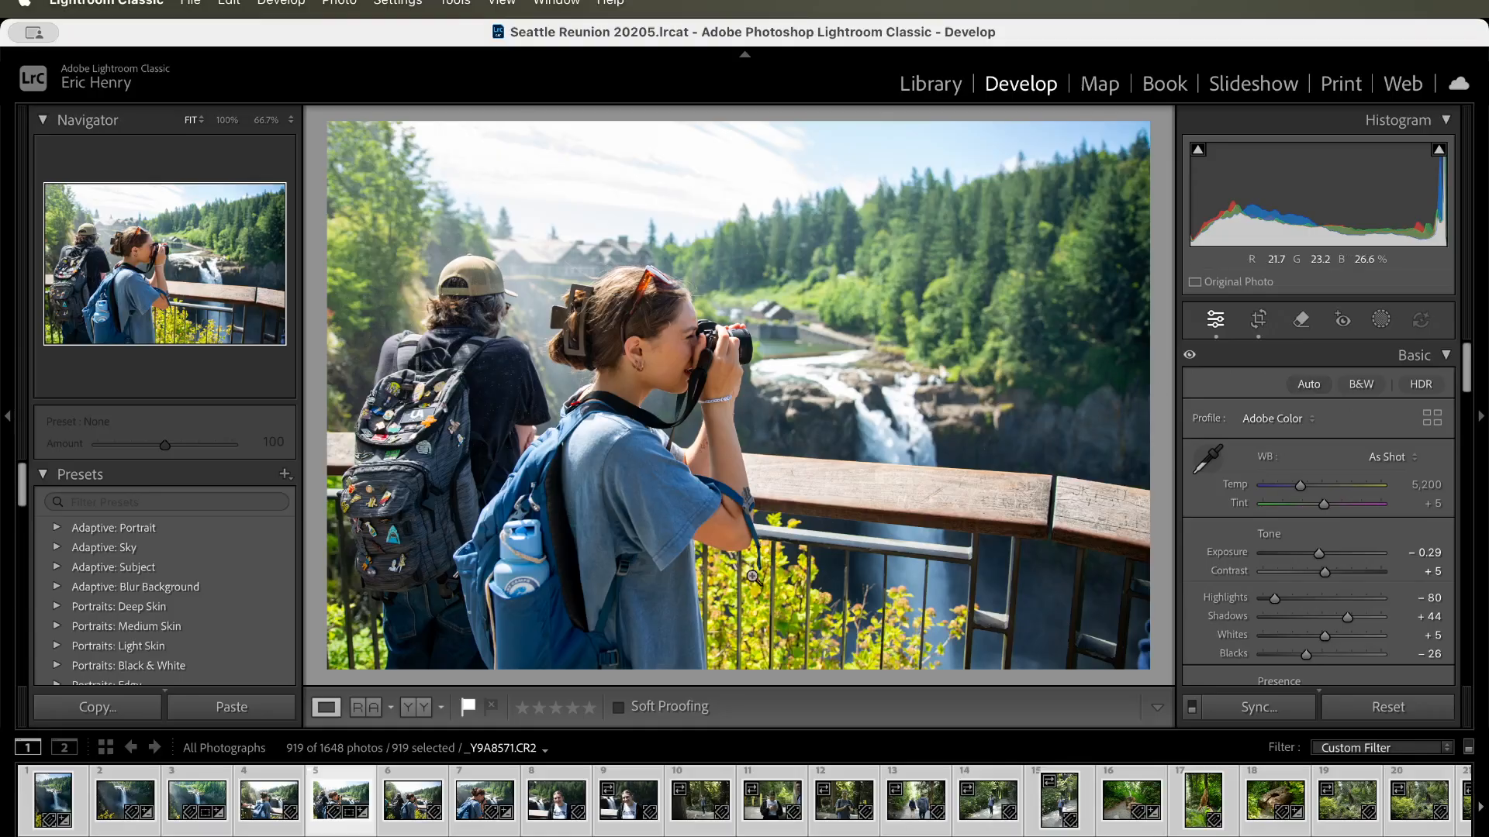
- Switch to the Library and add an attribute filter that shows only the photos flagged as picks
{"action": "left_click", "coordinate": [940, 90]}
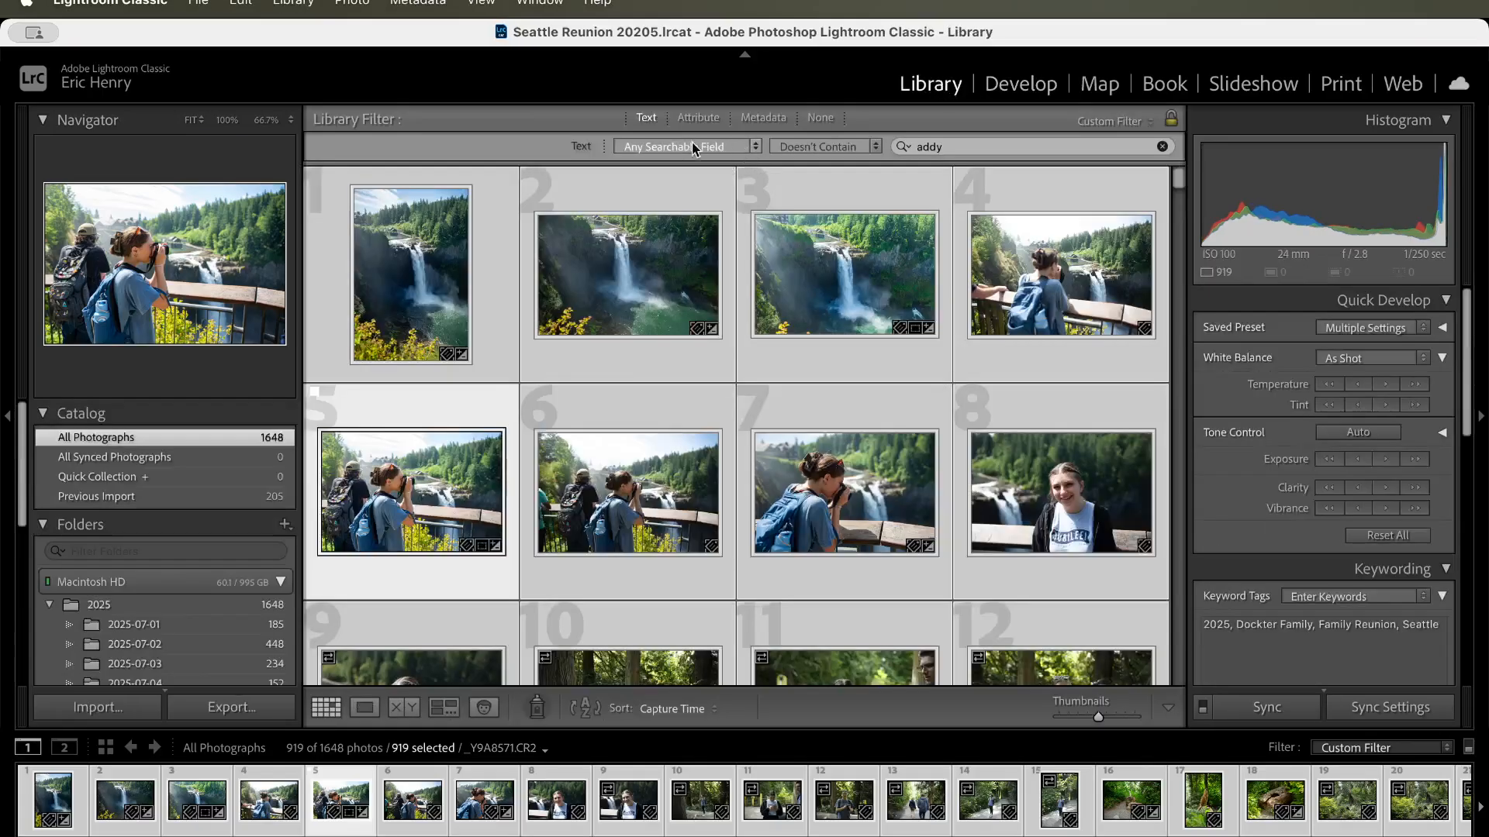
{"action": "left_click", "coordinate": [718, 117]}
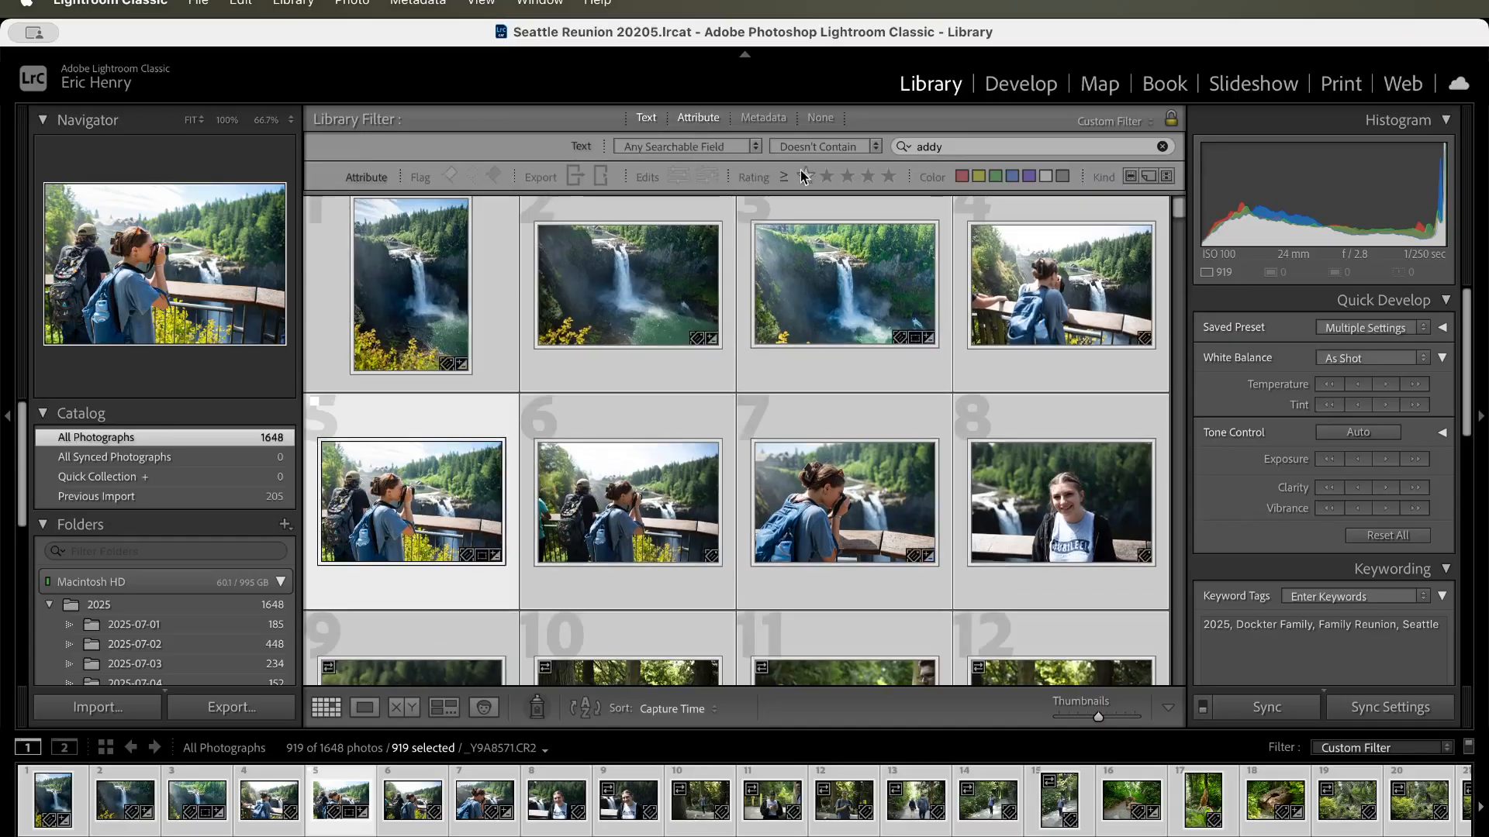
{"action": "left_click", "coordinate": [448, 174]}
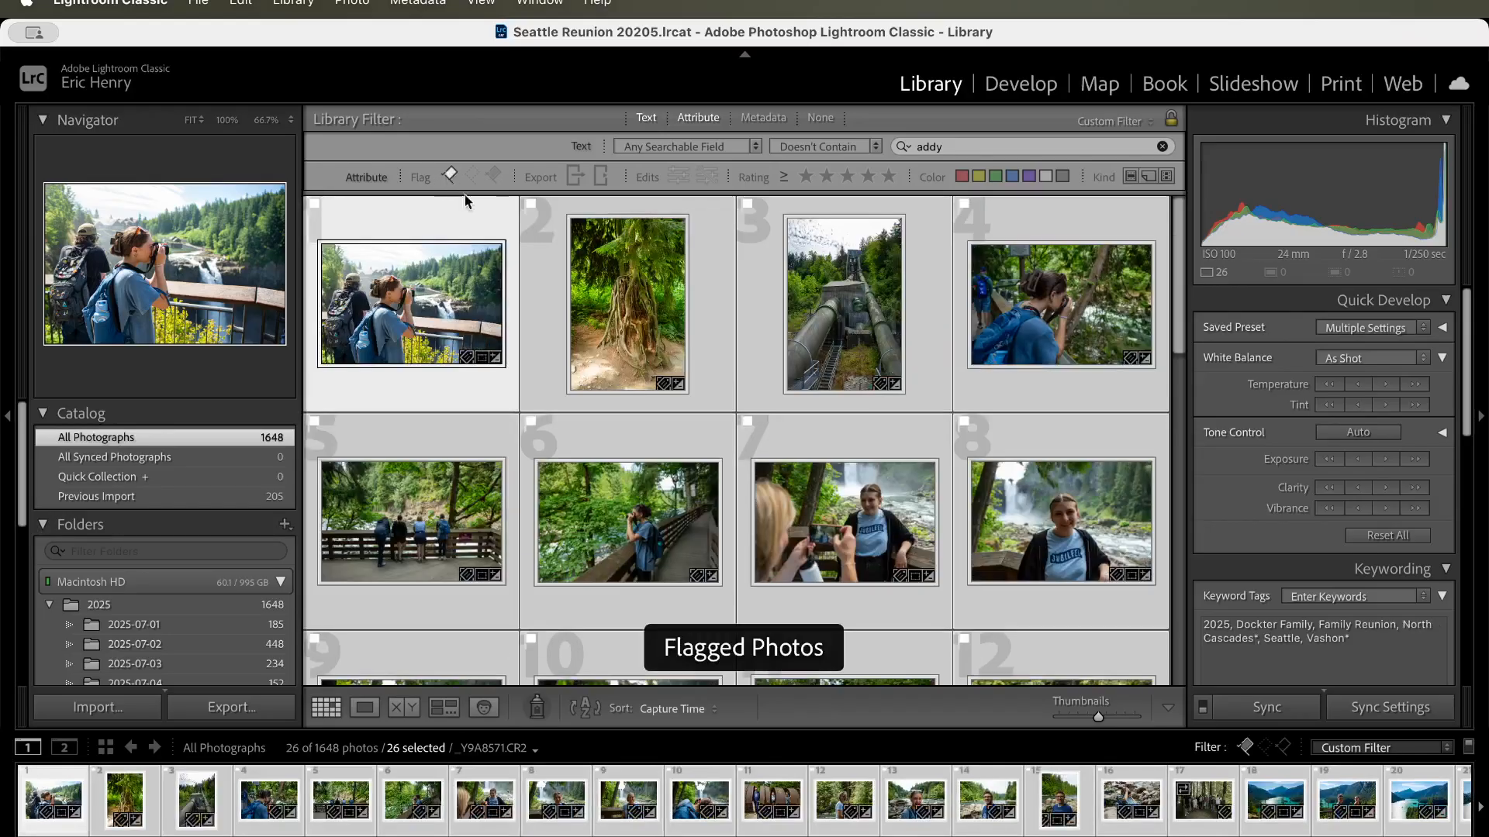
{"action": "scroll", "coordinate": [562, 311], "scroll_direction": "down", "scroll_amount": 2}
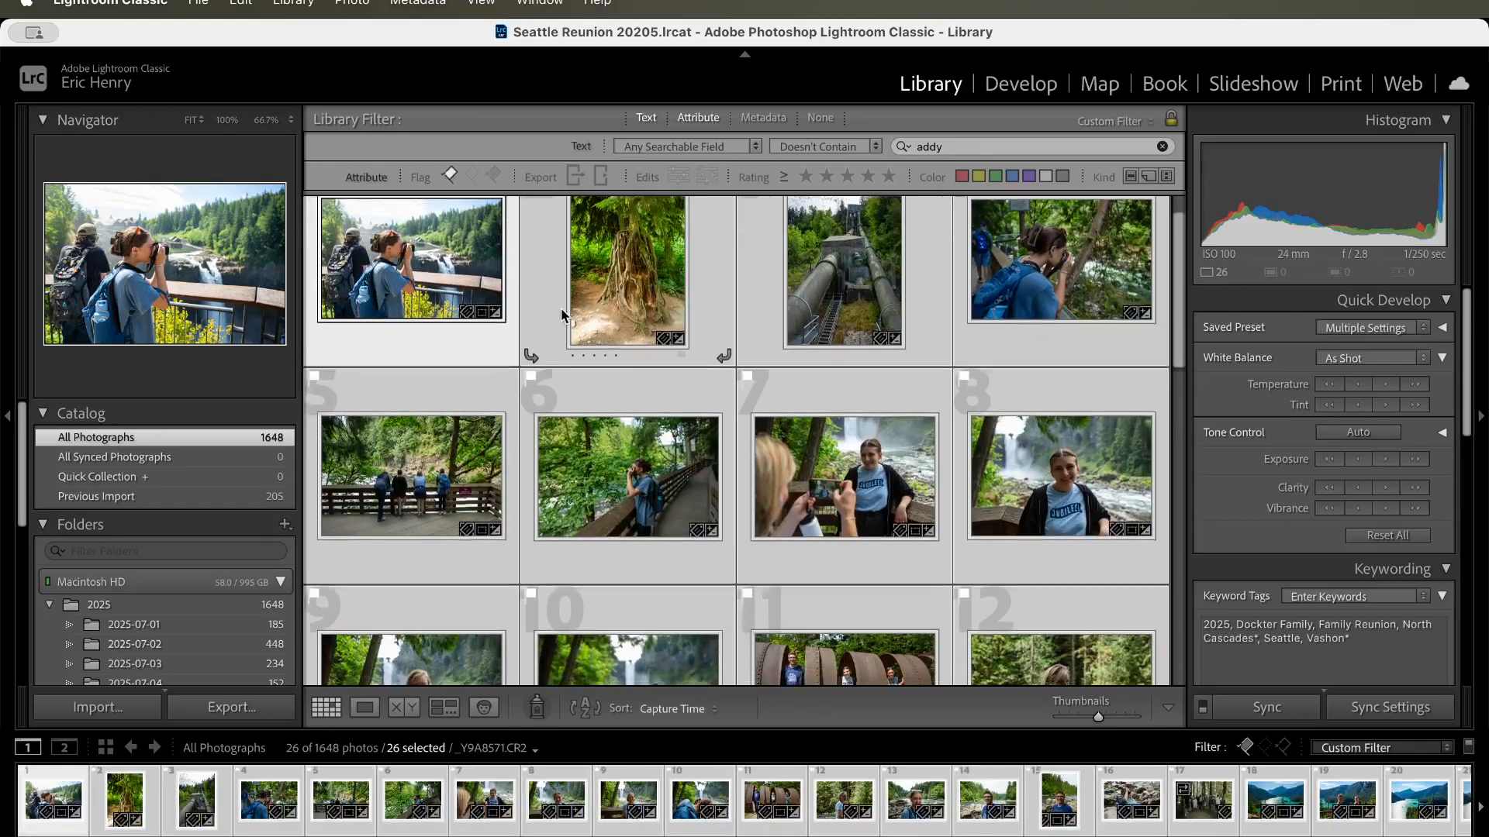
{"action": "scroll", "coordinate": [560, 309], "scroll_direction": "up", "scroll_amount": 2}
- Open the first flagged photo in Loupe view and bring Collections and Publish Services into view
{"action": "double_click", "coordinate": [506, 397]}
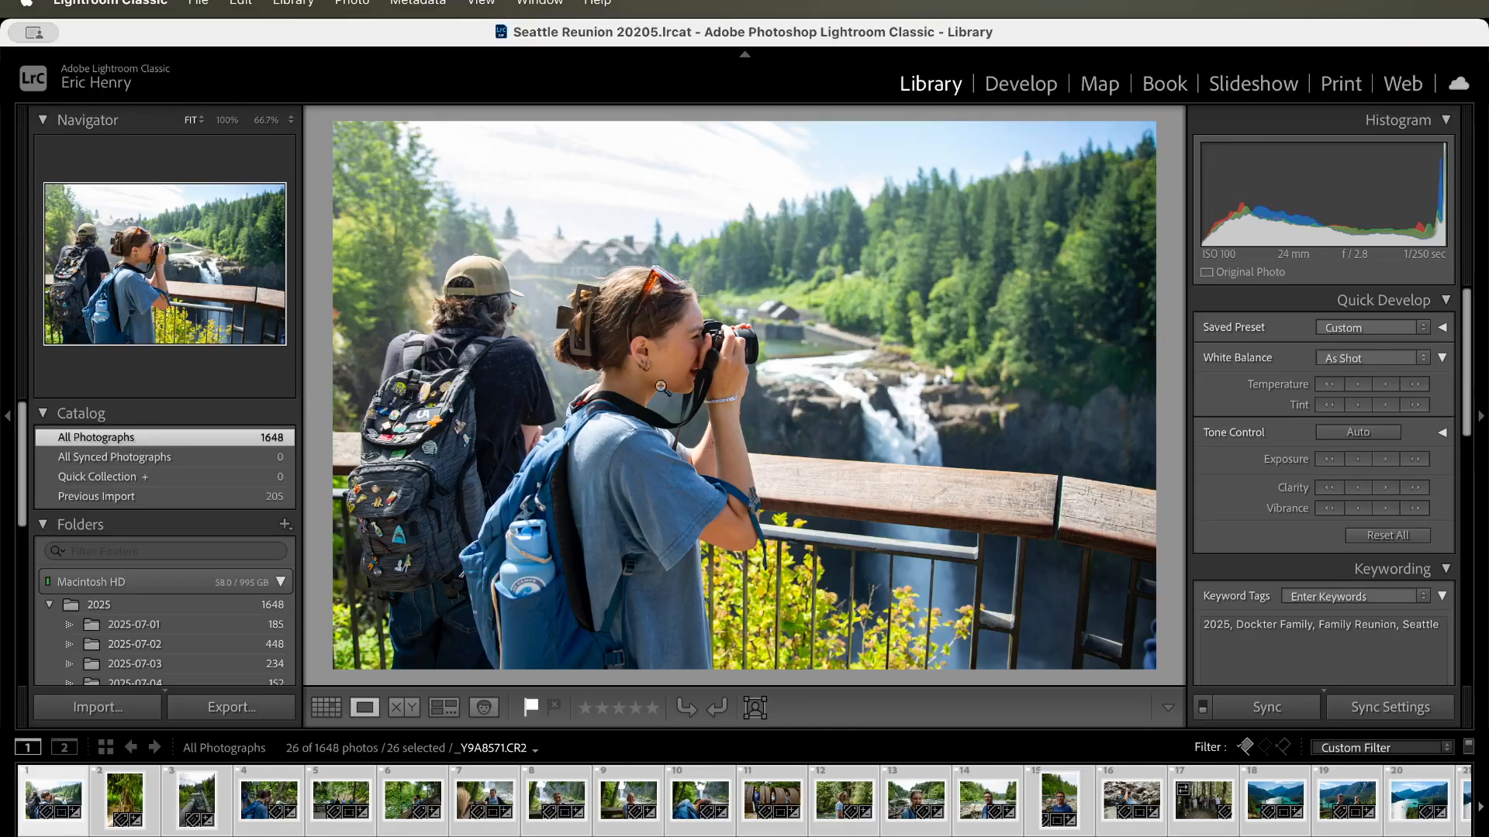
{"action": "left_click", "coordinate": [799, 417]}
{"action": "left_click", "coordinate": [799, 418]}
{"action": "scroll", "coordinate": [96, 583], "scroll_direction": "down", "scroll_amount": 5}
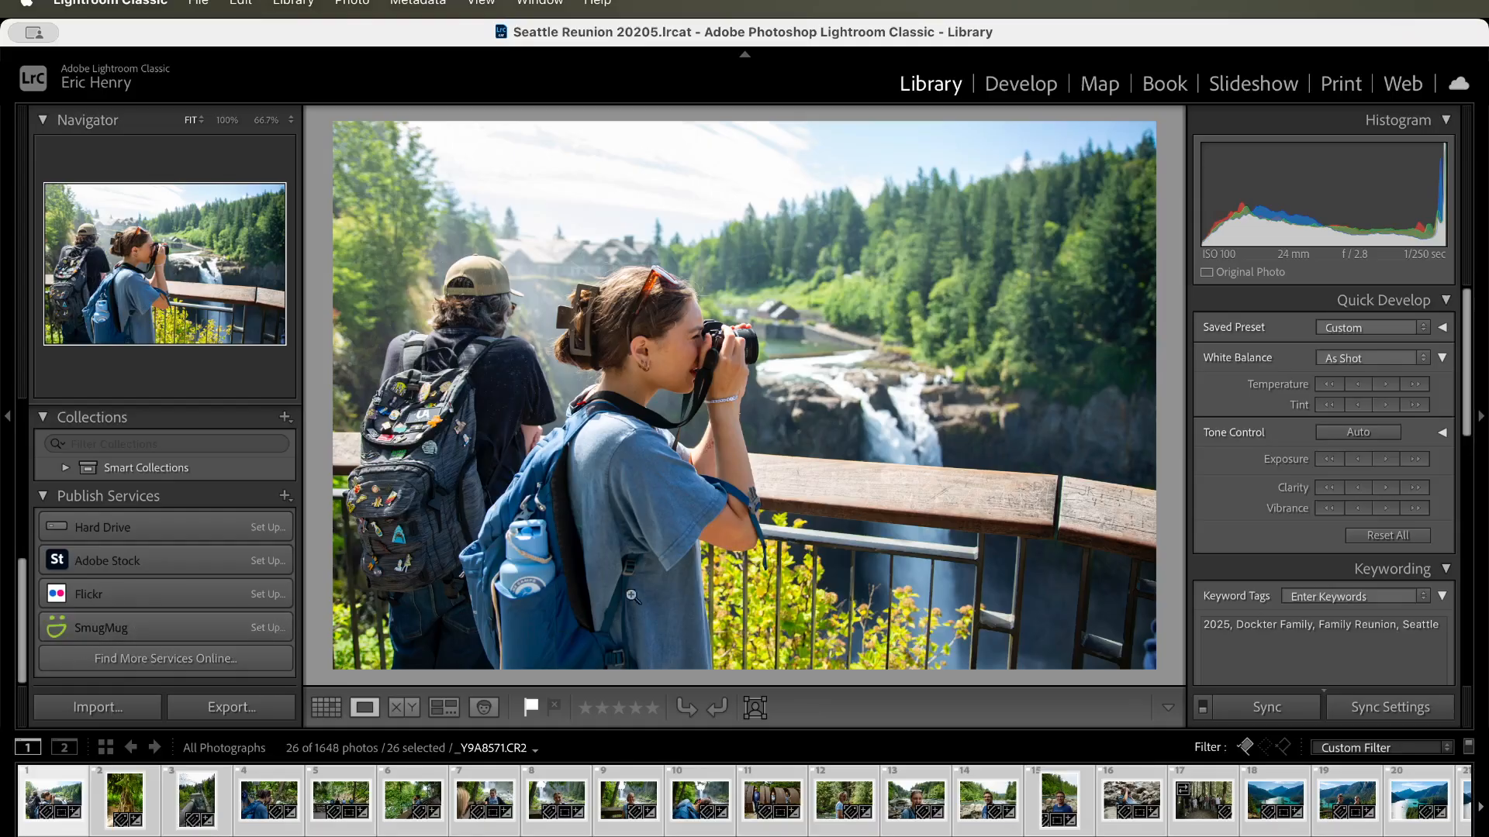
- Browse the flagged photos at full view, going back to the fifth one of four people at the railing
{"action": "key", "text": "Right"}
{"action": "key", "text": "Right"}
{"action": "key", "text": "Right"}
{"action": "key", "text": "Right"}
{"action": "key", "text": "Right"}
{"action": "key", "text": "Right"}
{"action": "key", "text": "Right"}
{"action": "key", "text": "Right"}
{"action": "key", "text": "Right"}
{"action": "key", "text": "Left"}
{"action": "key", "text": "Left"}
{"action": "key", "text": "Left"}
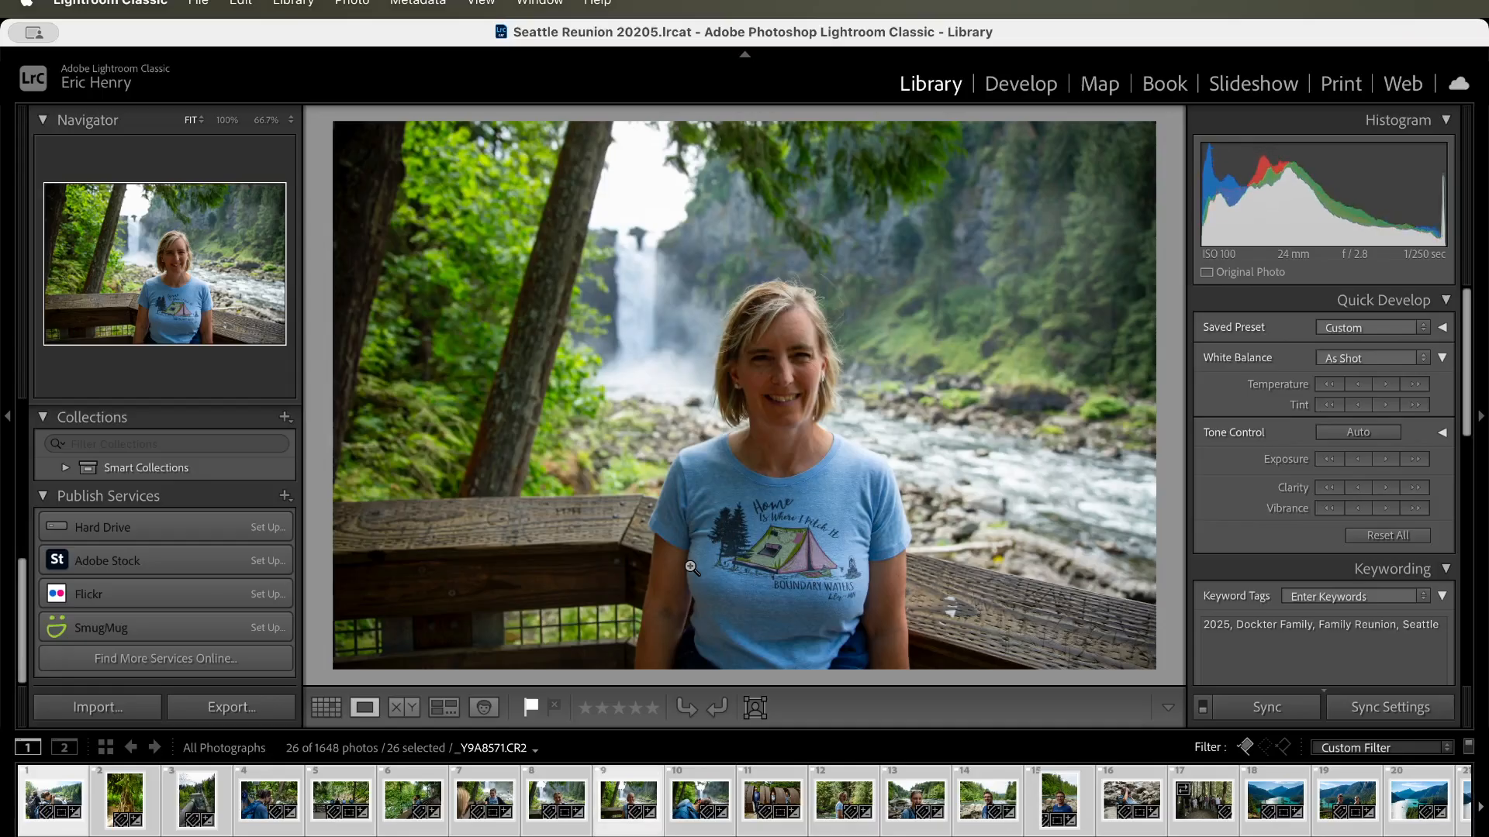
{"action": "key", "text": "Left"}
{"action": "key", "text": "Left"}
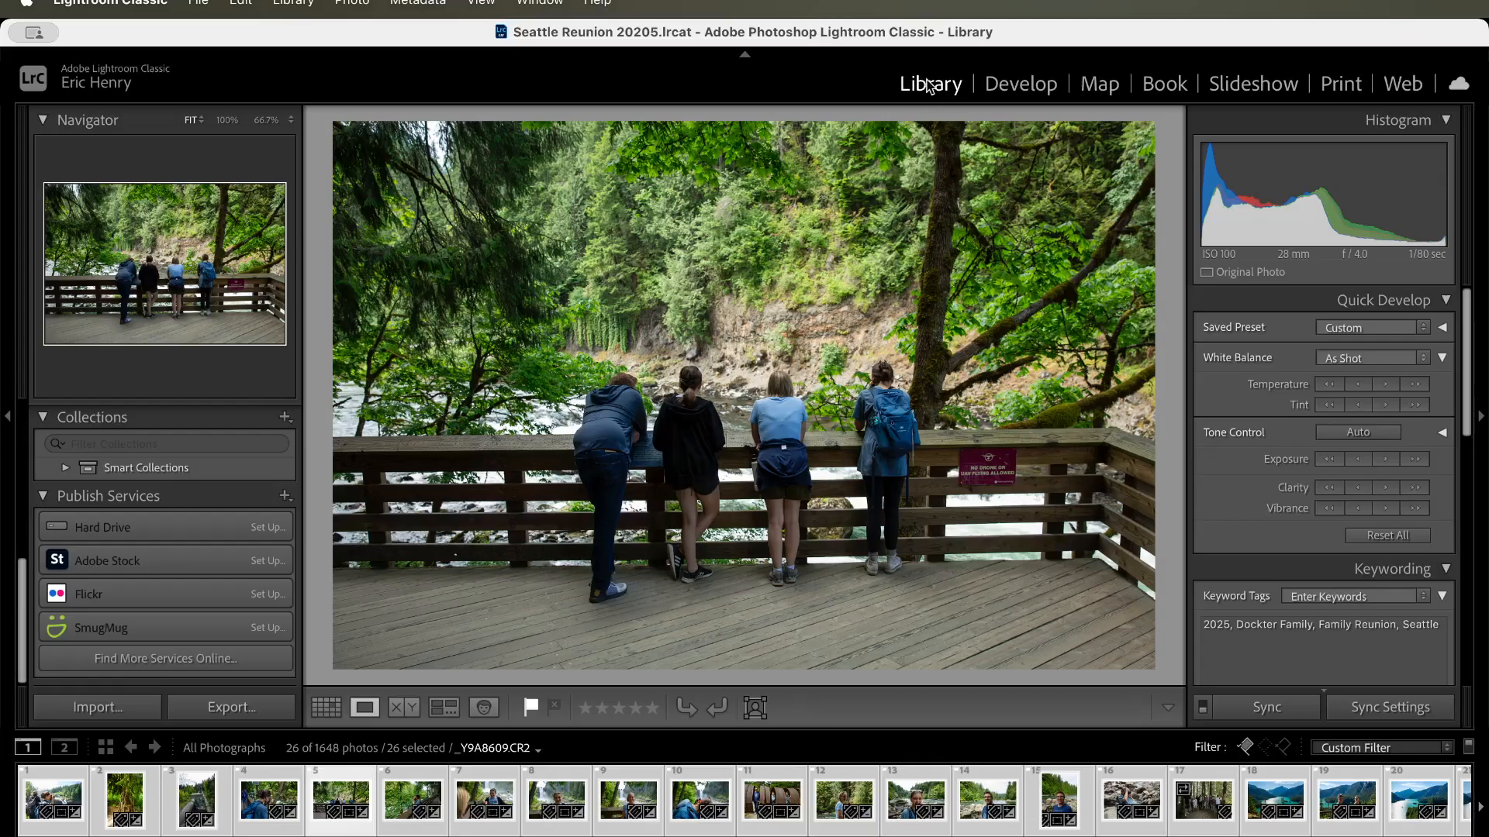
{"action": "left_click", "coordinate": [1018, 92]}
{"action": "left_click", "coordinate": [928, 91]}
{"action": "left_click", "coordinate": [1008, 836]}
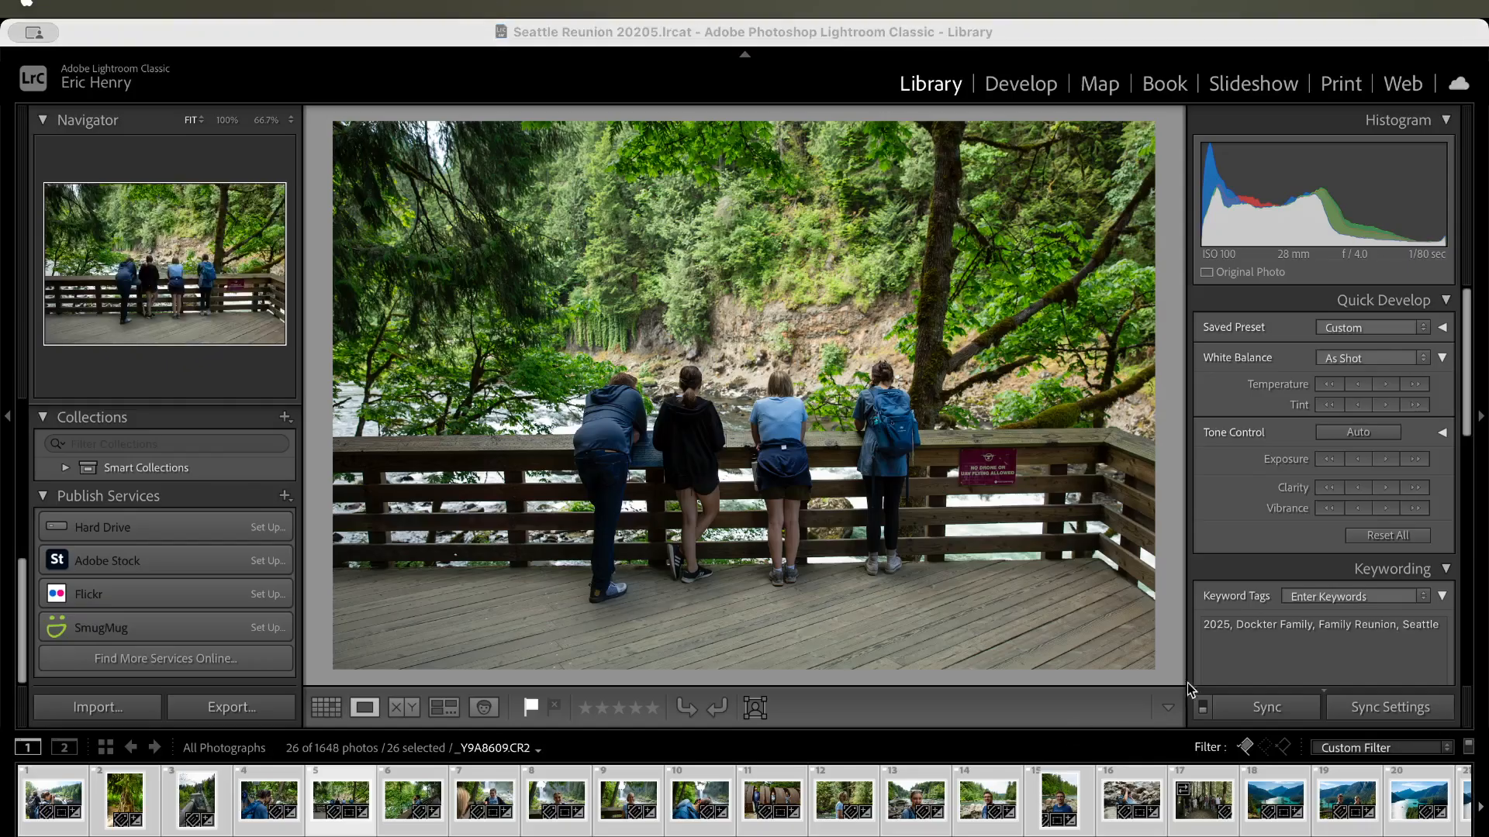